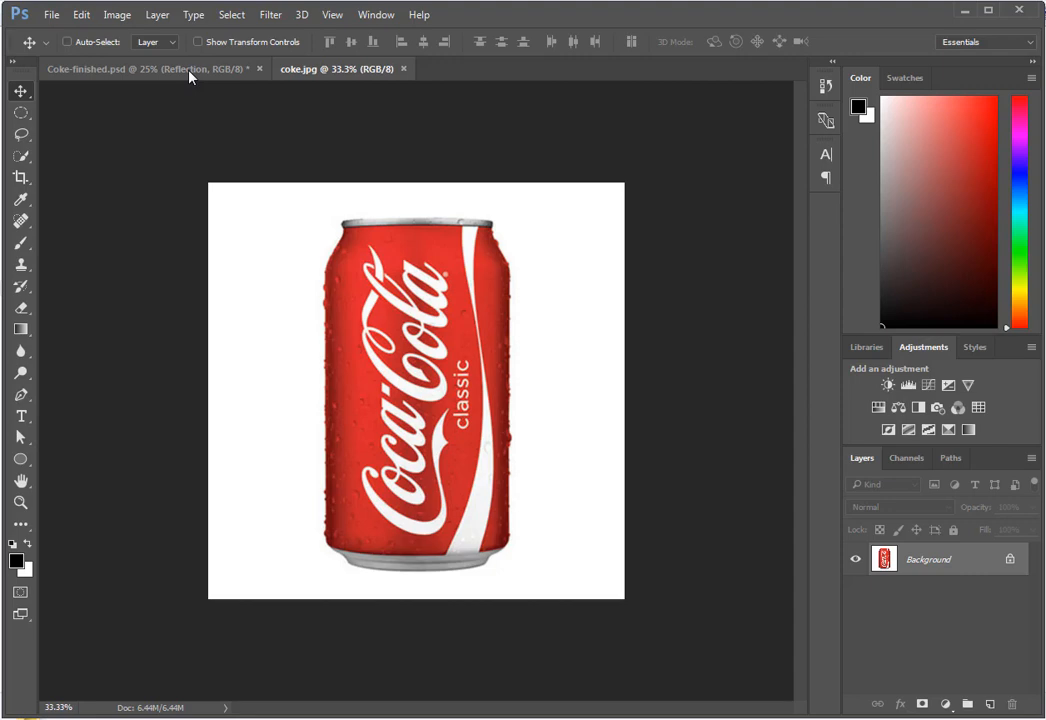
- Select the whole Coke can in coke.jpg with the Quick Selection tool and turn the selection into a layer mask
left_click(133, 70)
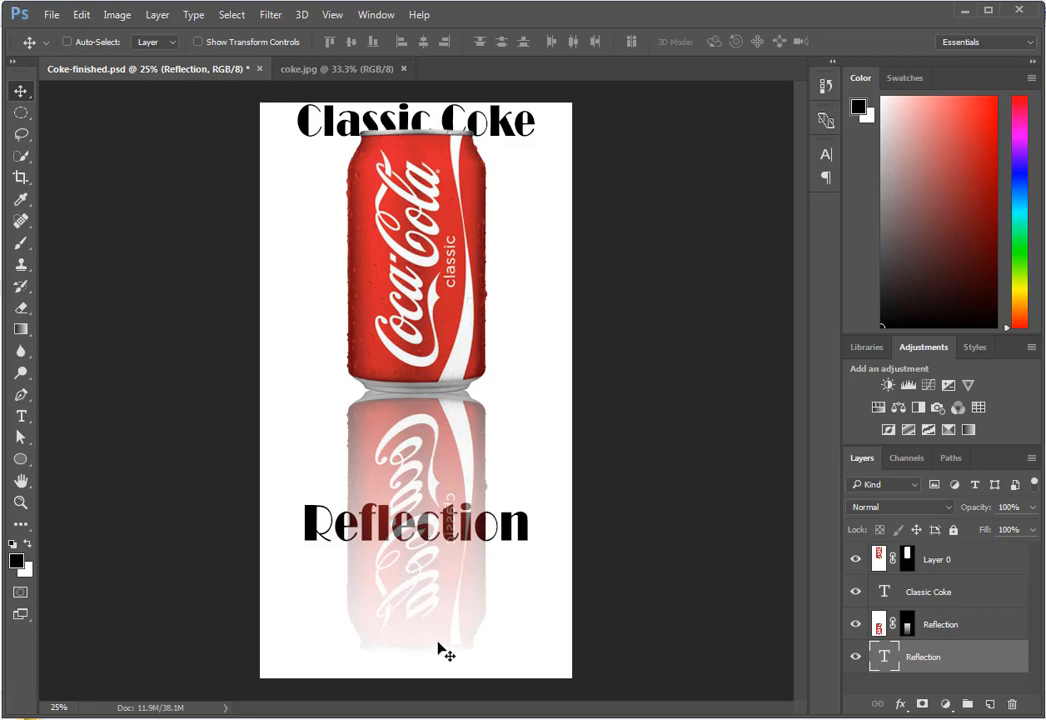
left_click(330, 69)
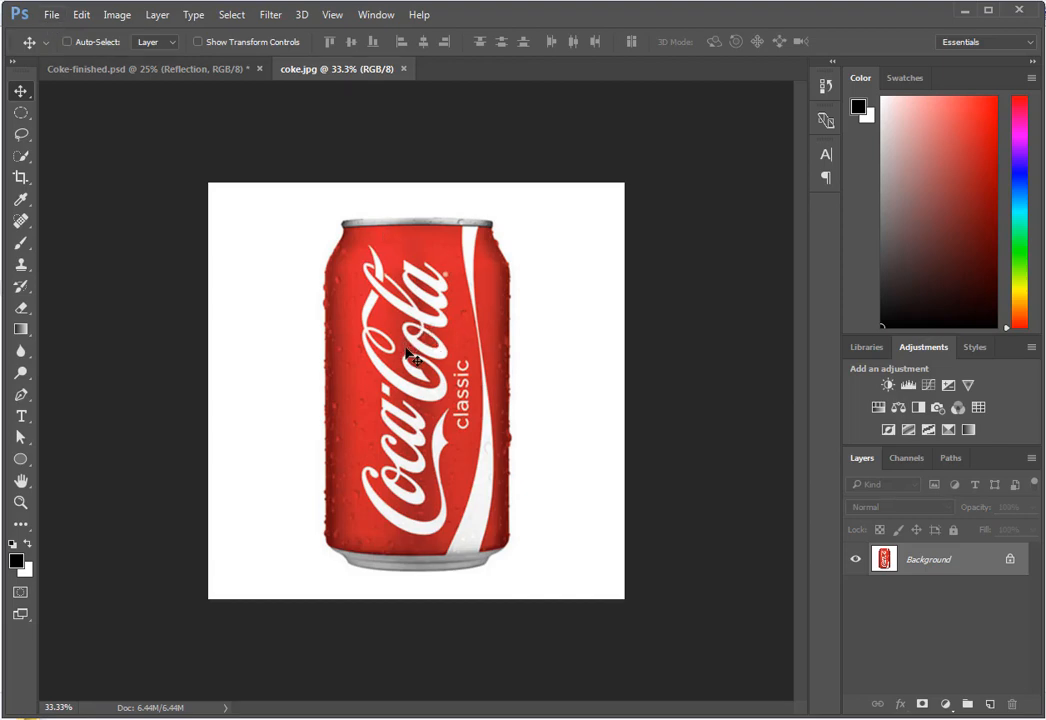
left_click(21, 158)
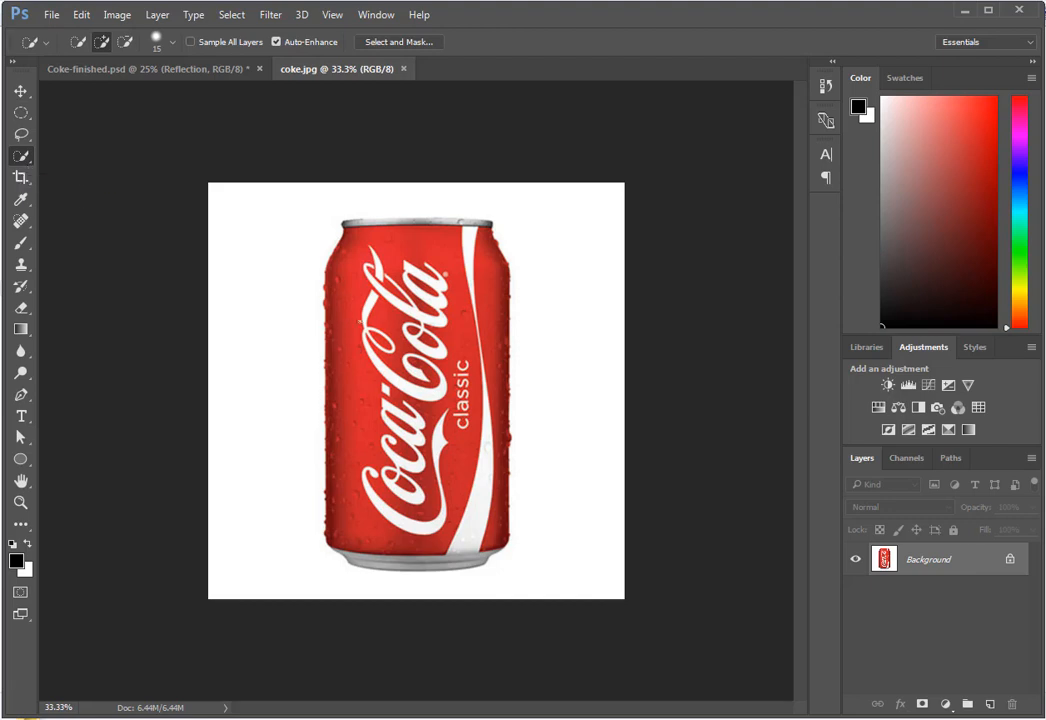
mouse_move(380, 238)
left_mouse_down()
mouse_move(396, 330)
mouse_move(423, 497)
mouse_move(450, 510)
mouse_move(483, 293)
mouse_move(484, 488)
mouse_move(466, 540)
mouse_move(347, 525)
left_mouse_up()
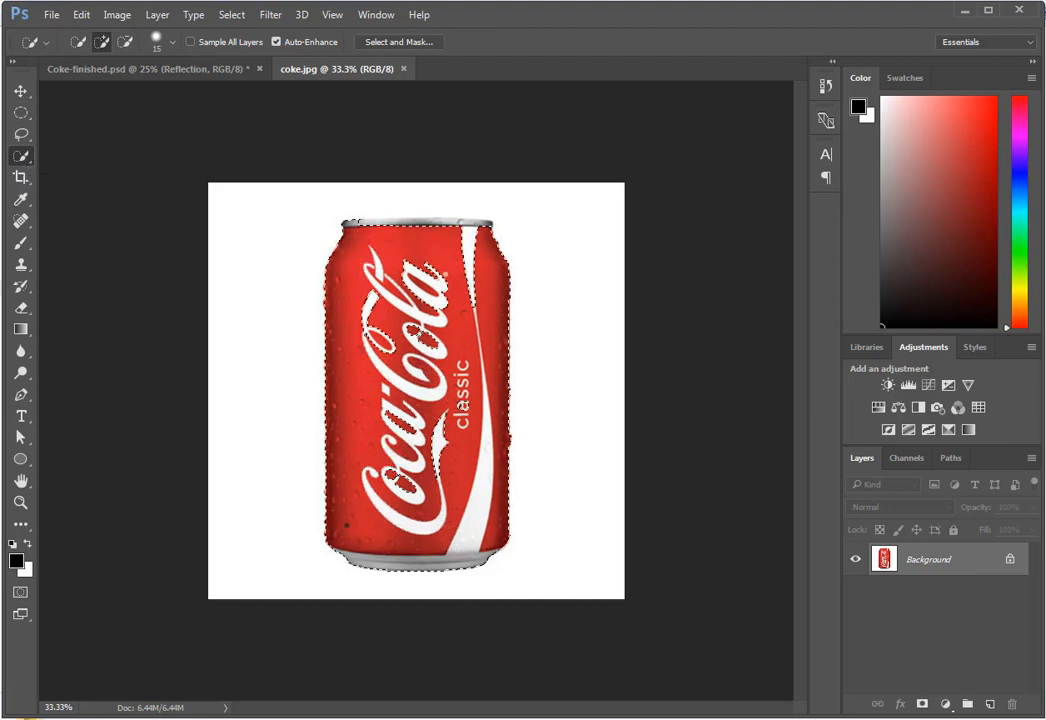
mouse_move(354, 378)
left_mouse_down()
mouse_move(364, 264)
mouse_move(405, 223)
mouse_move(383, 222)
mouse_move(475, 225)
mouse_move(444, 223)
left_mouse_up()
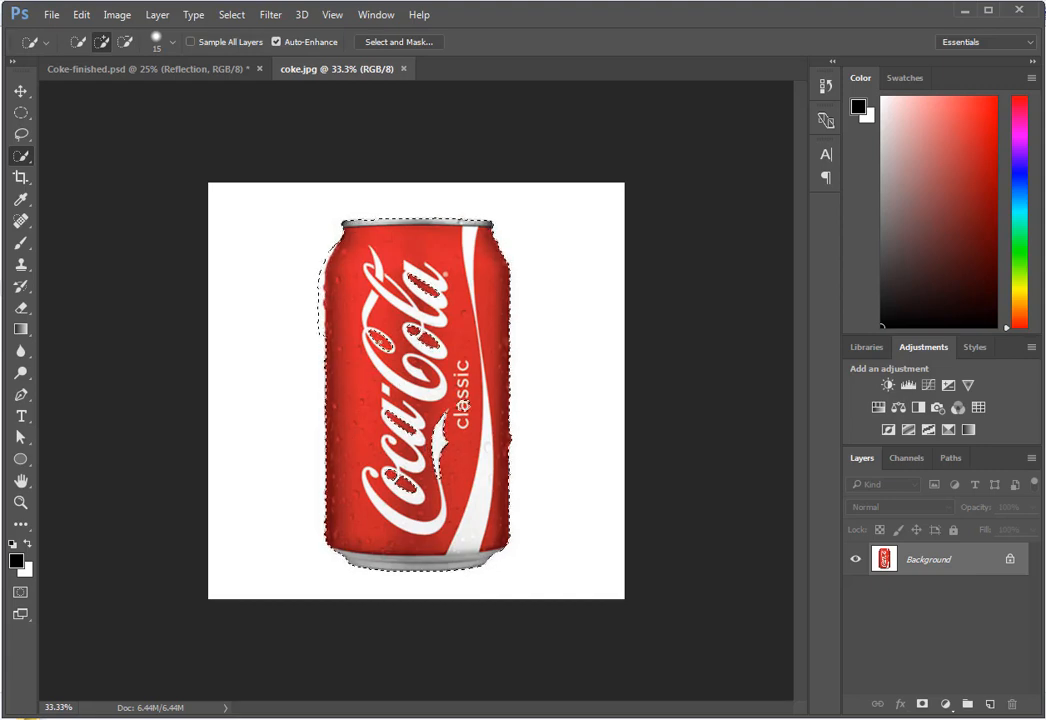
key("alt")
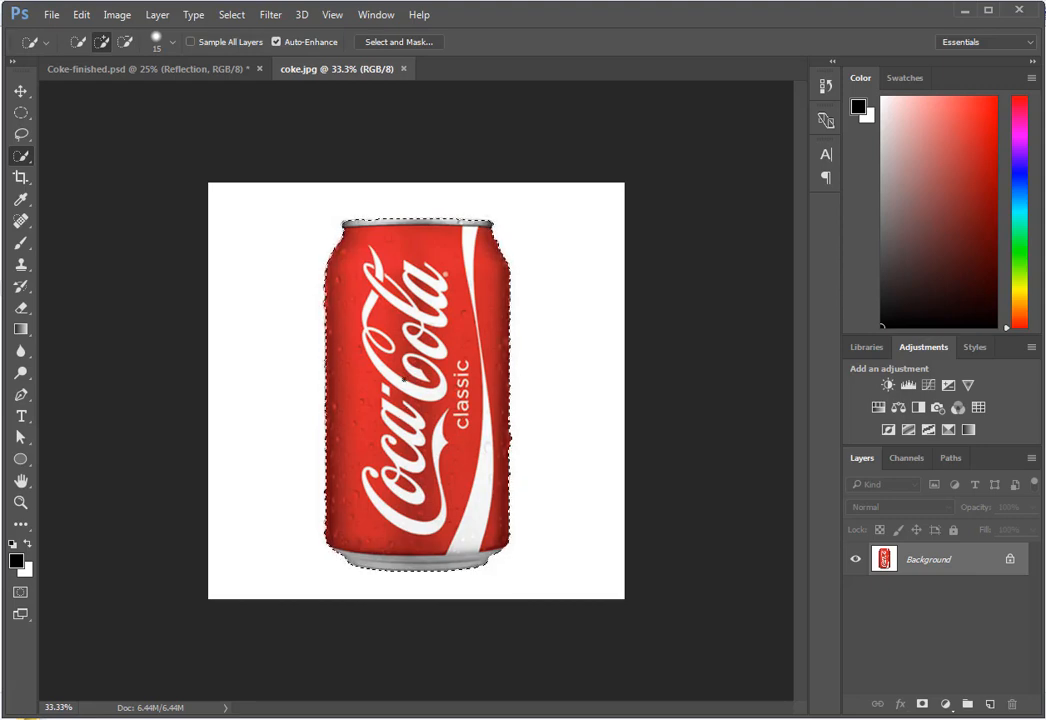
left_click(922, 705)
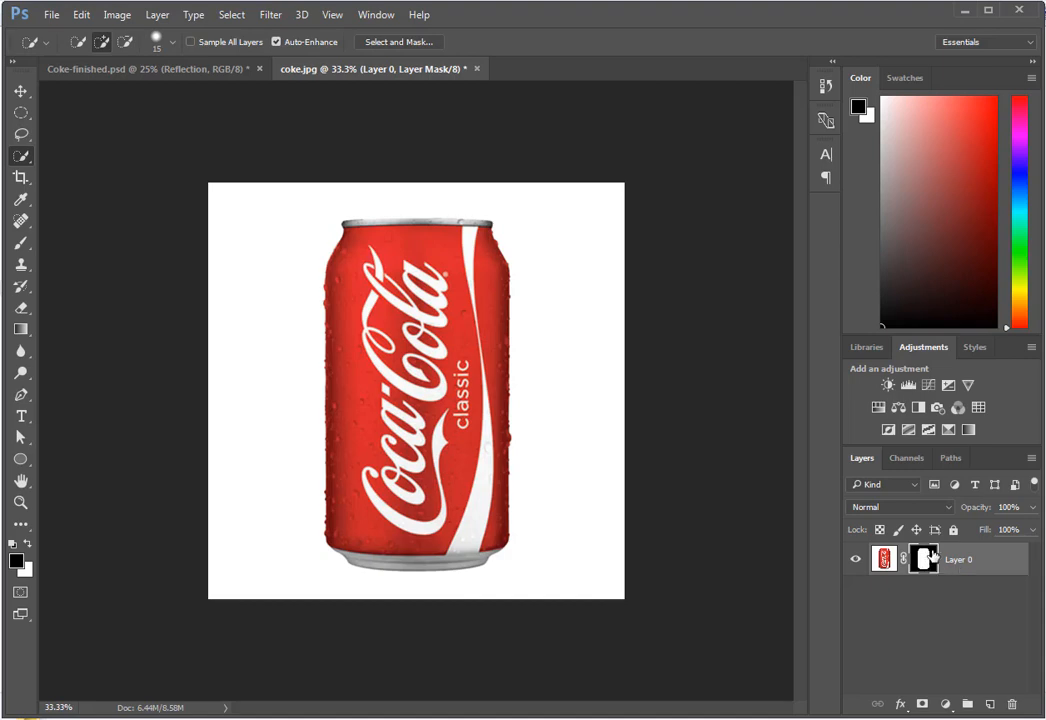
left_click(984, 564)
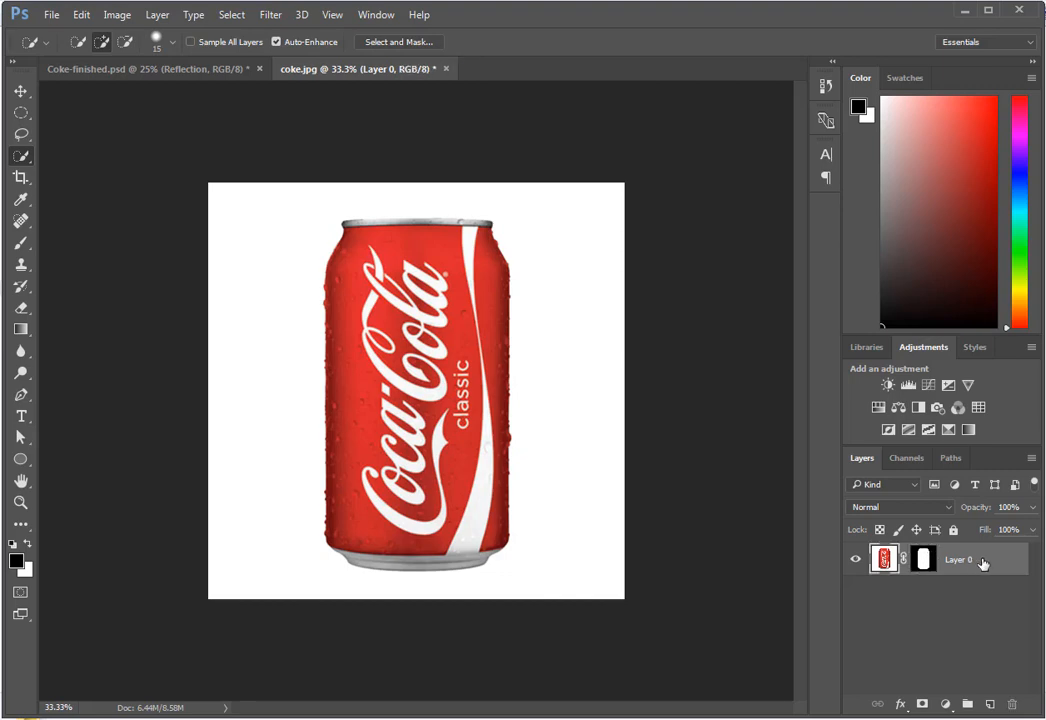
key("ctrl+j")
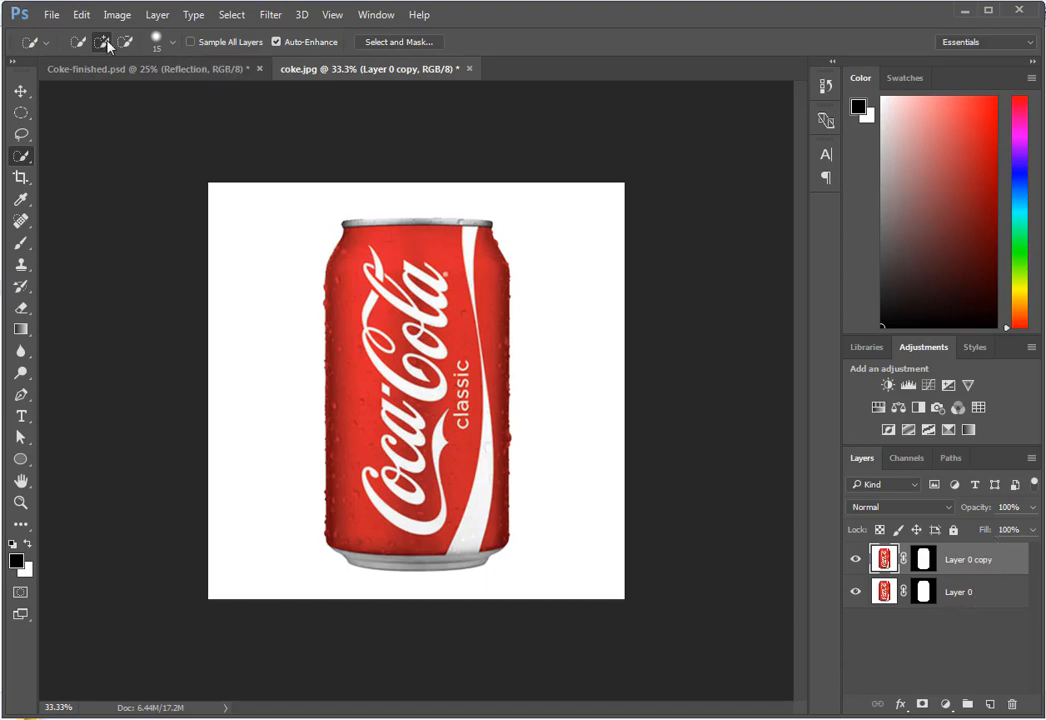
left_click(82, 17)
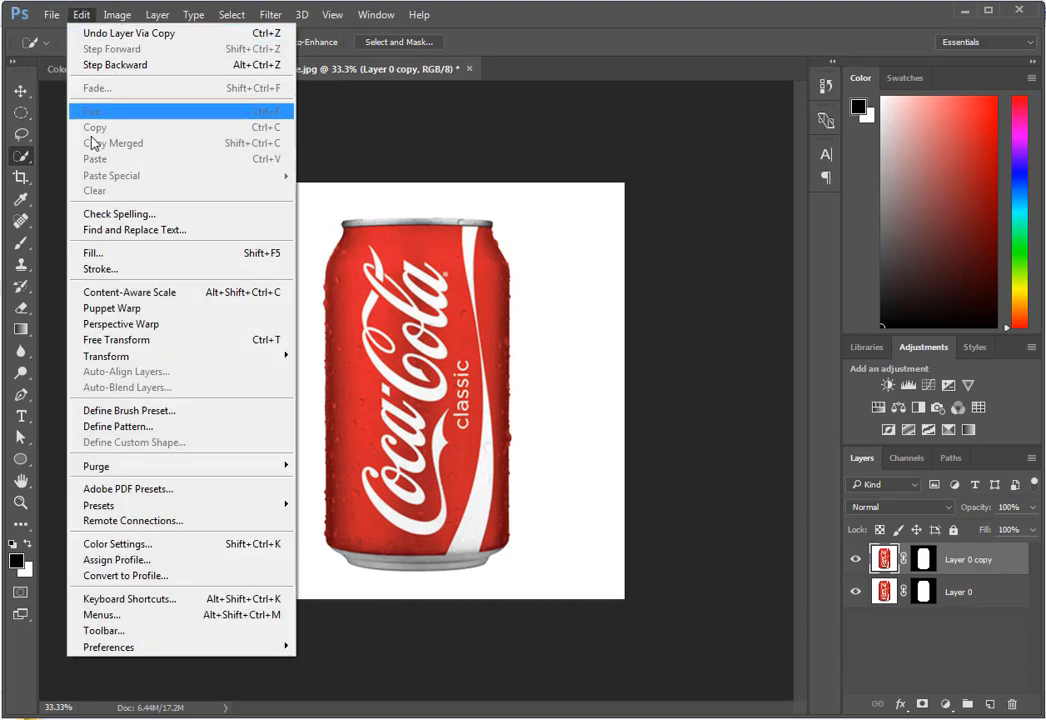
left_click(98, 66)
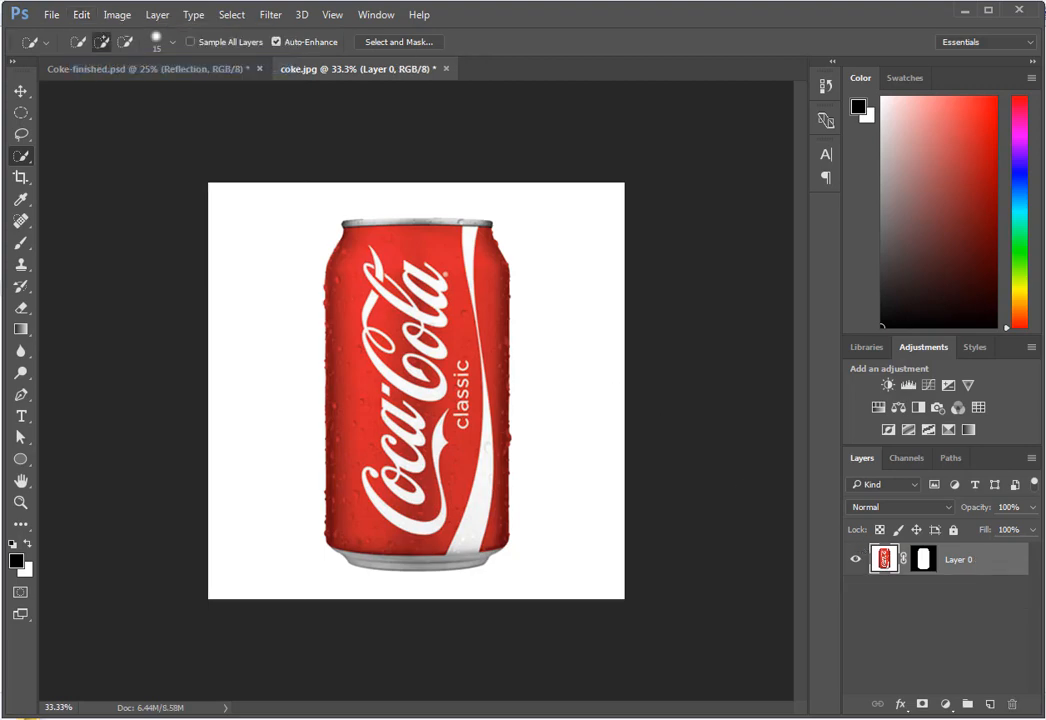
- Duplicate the masked can layer within coke.jpg and rename the copy Reflection
right_click(972, 558)
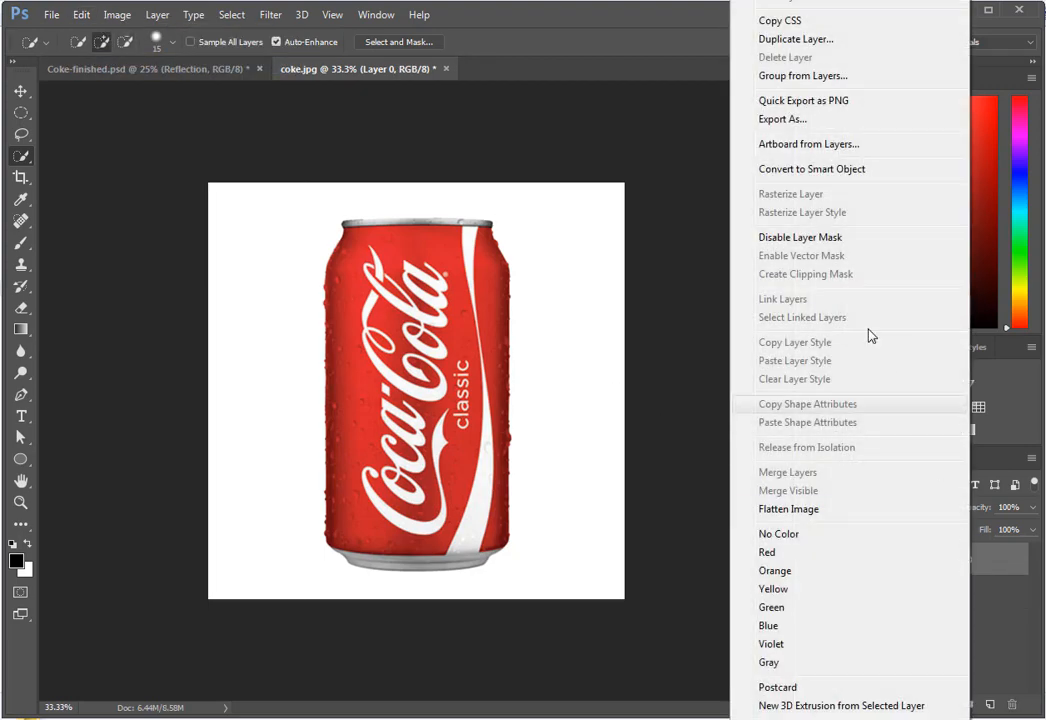
left_click(819, 47)
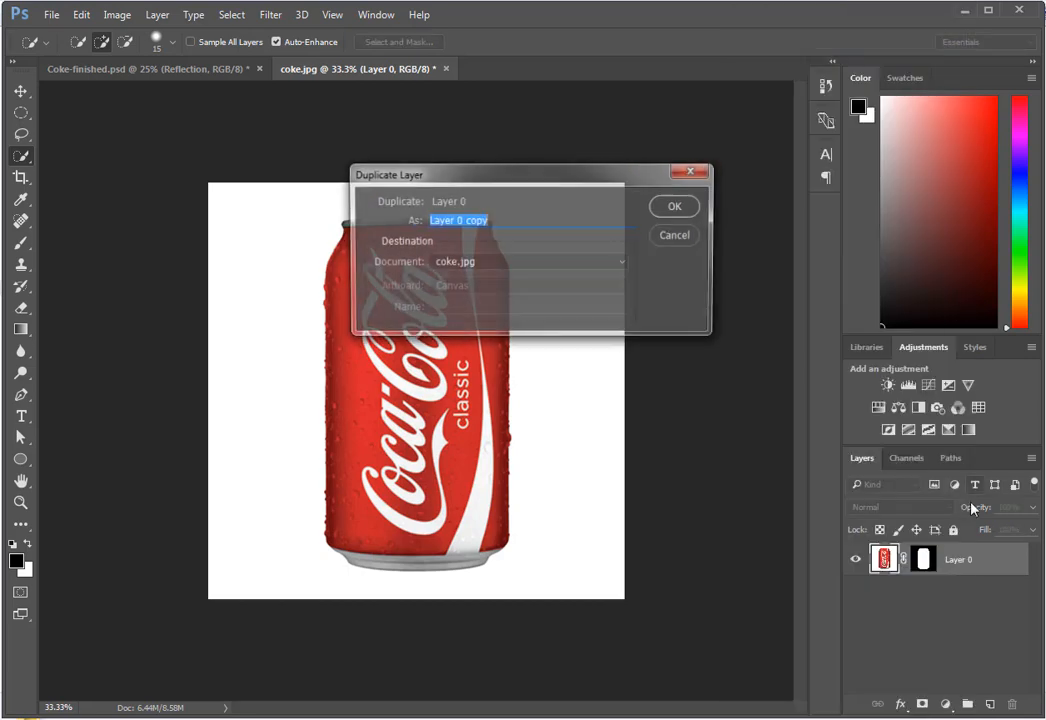
left_click(679, 205)
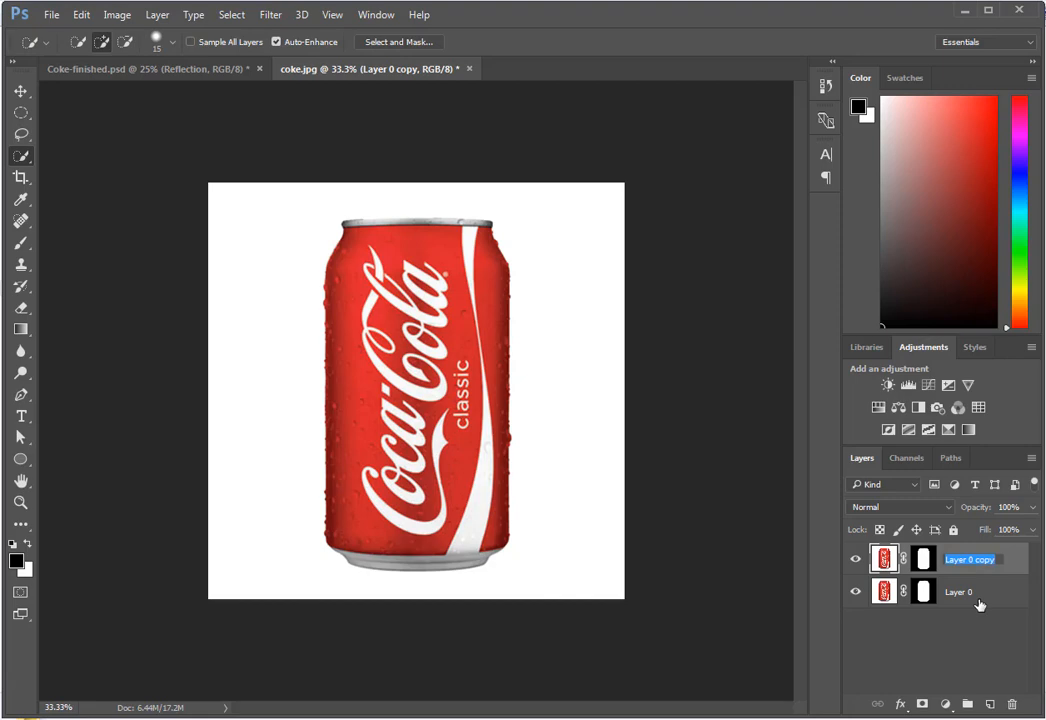
type("Reflection")
key("Return")
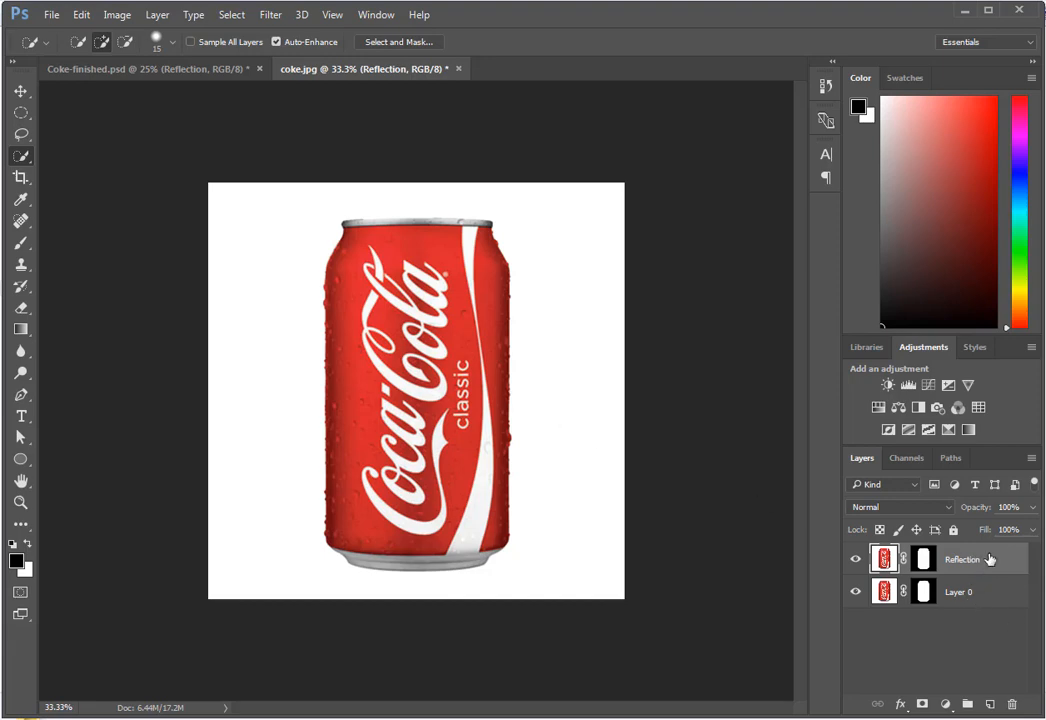
- Flip the Reflection layer vertically with Free Transform
key("ctrl+t")
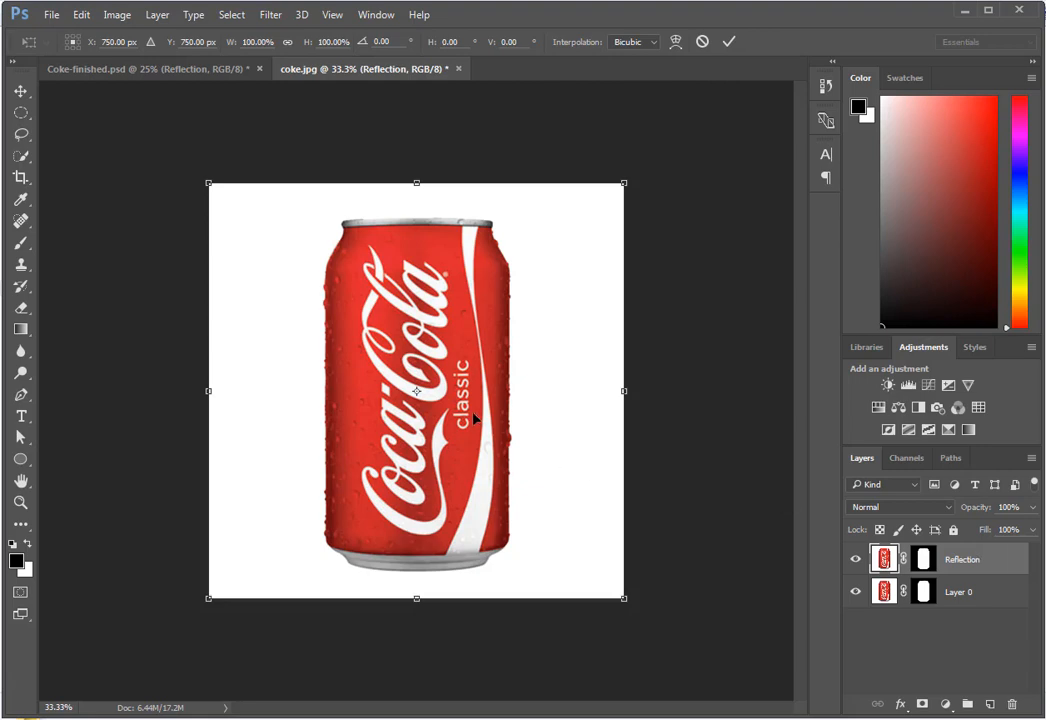
right_click(433, 340)
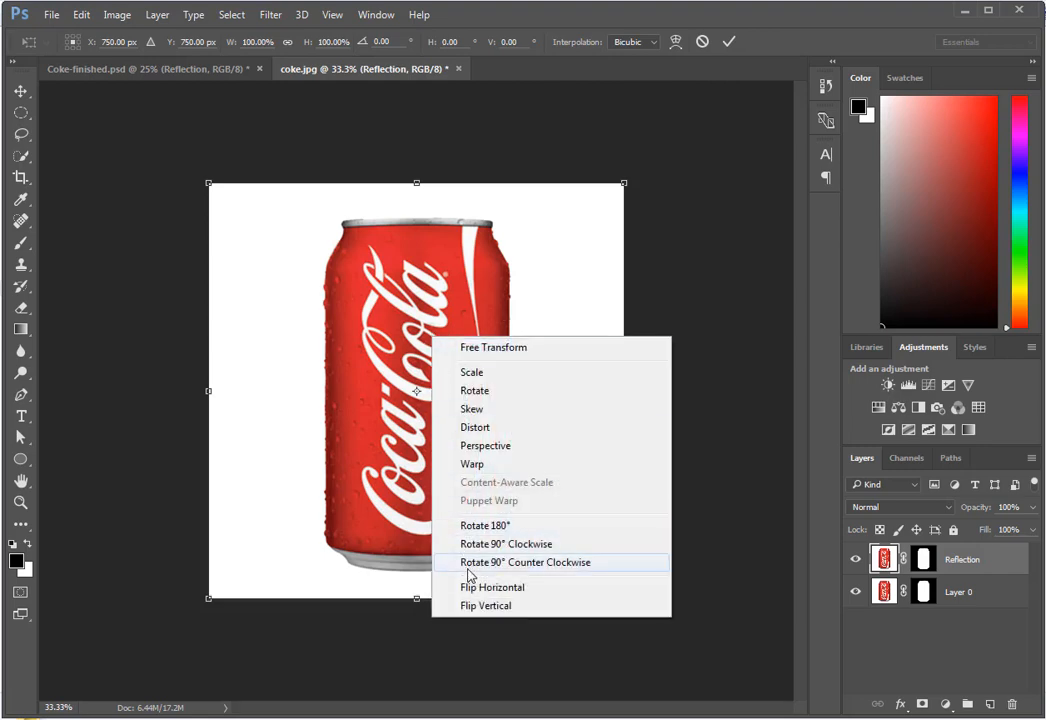
left_click(480, 606)
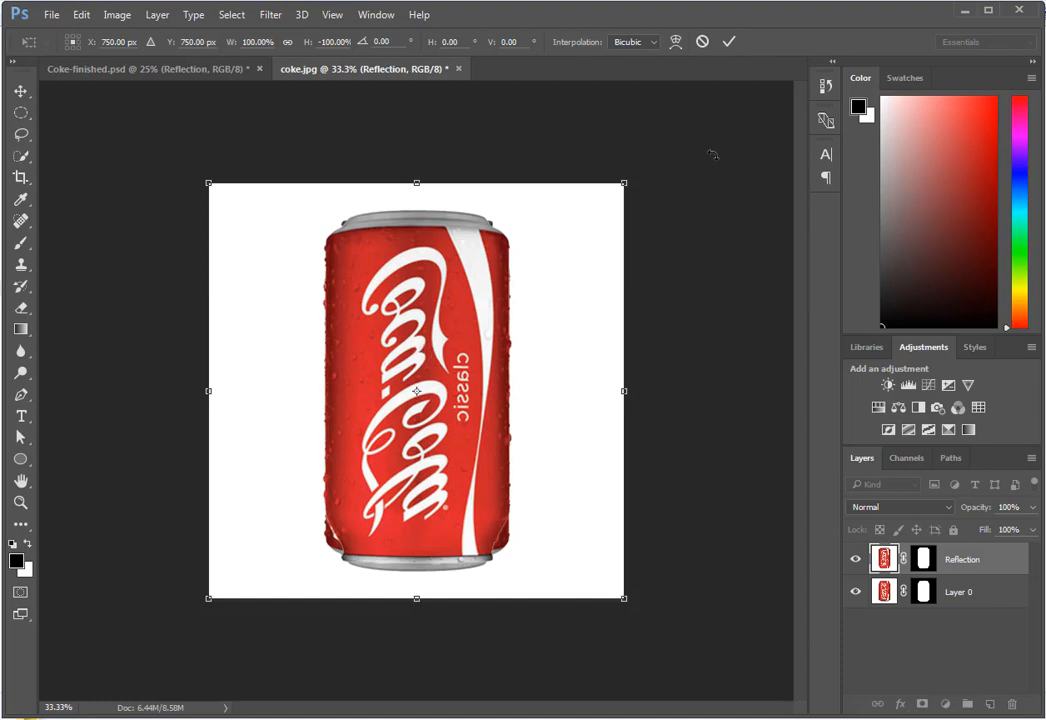
left_click(731, 43)
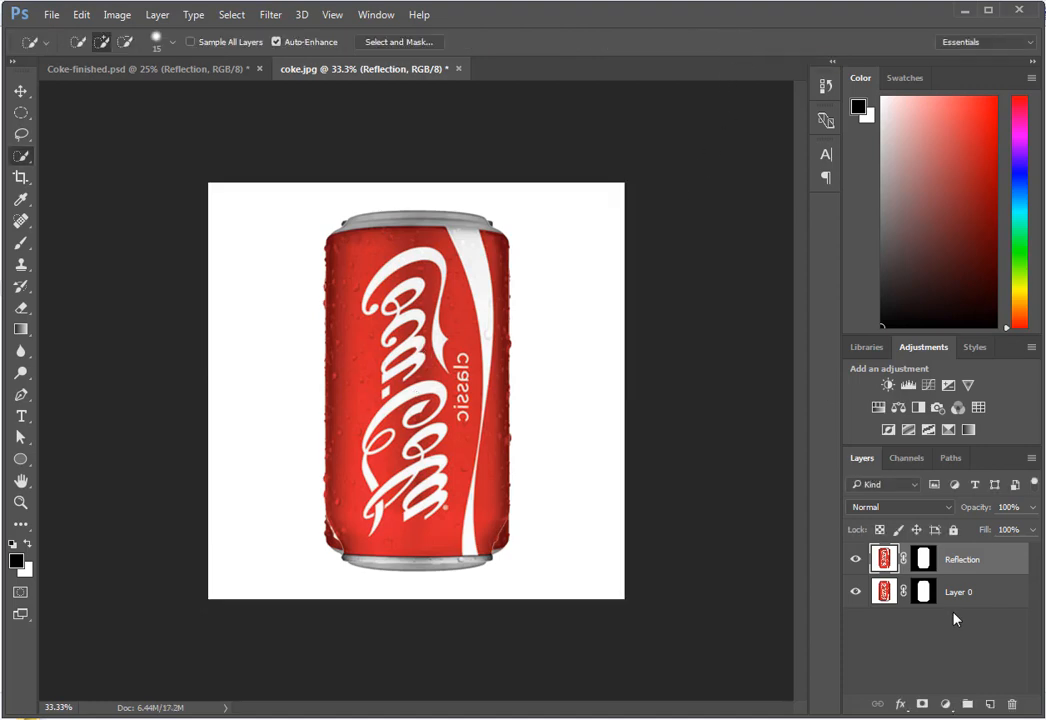
- Toggle the Reflection layer's visibility to compare it with the original can, and move the flipped can slightly down
left_click(856, 562)
left_click(856, 562)
left_click(856, 562)
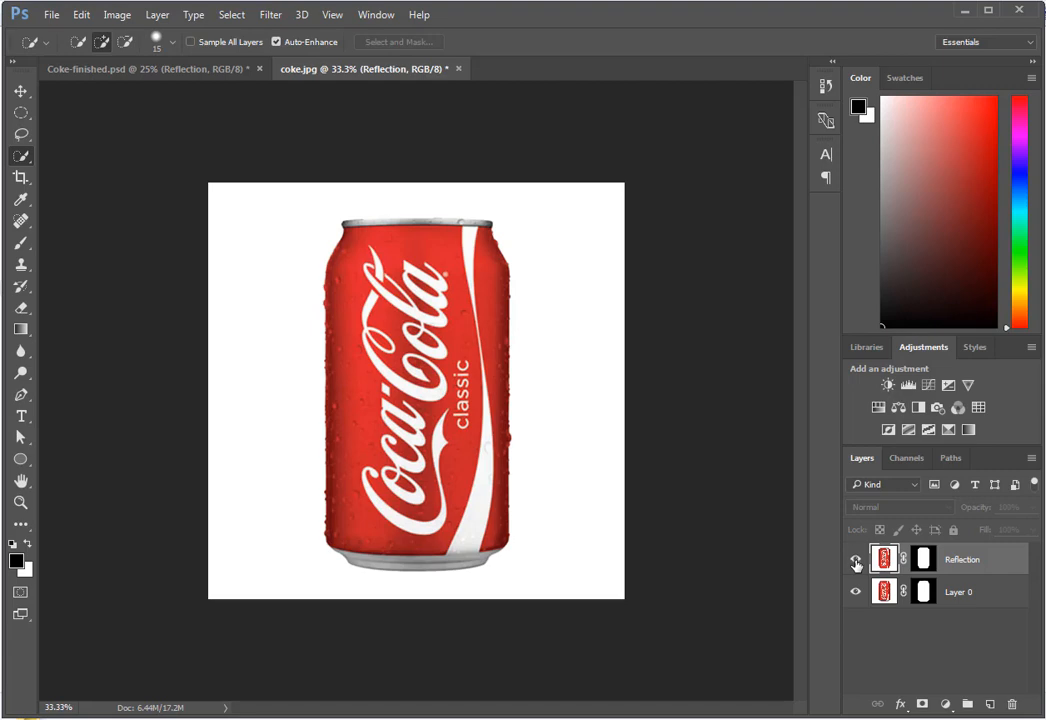
left_click(856, 562)
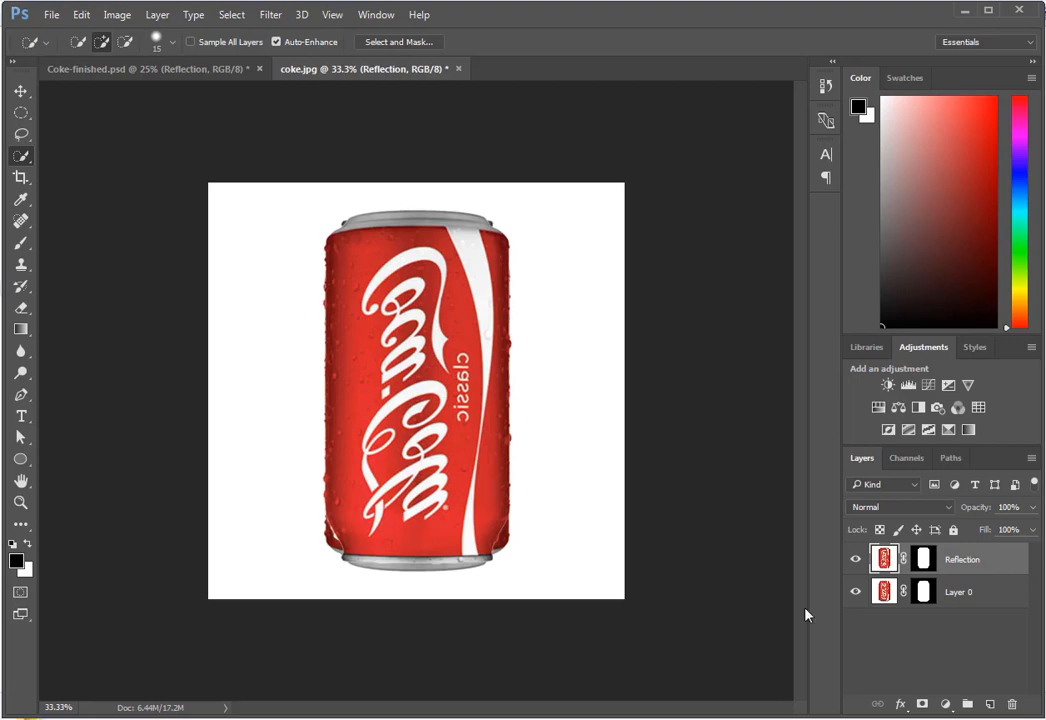
left_click(20, 91)
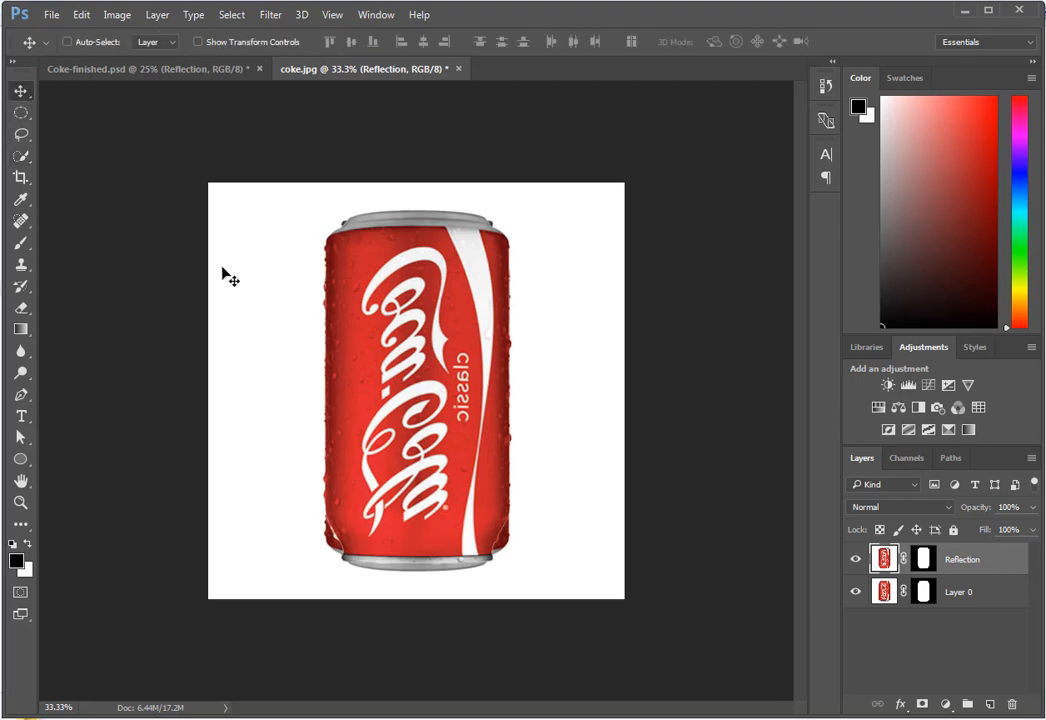
left_click_drag(437, 340, 436, 368)
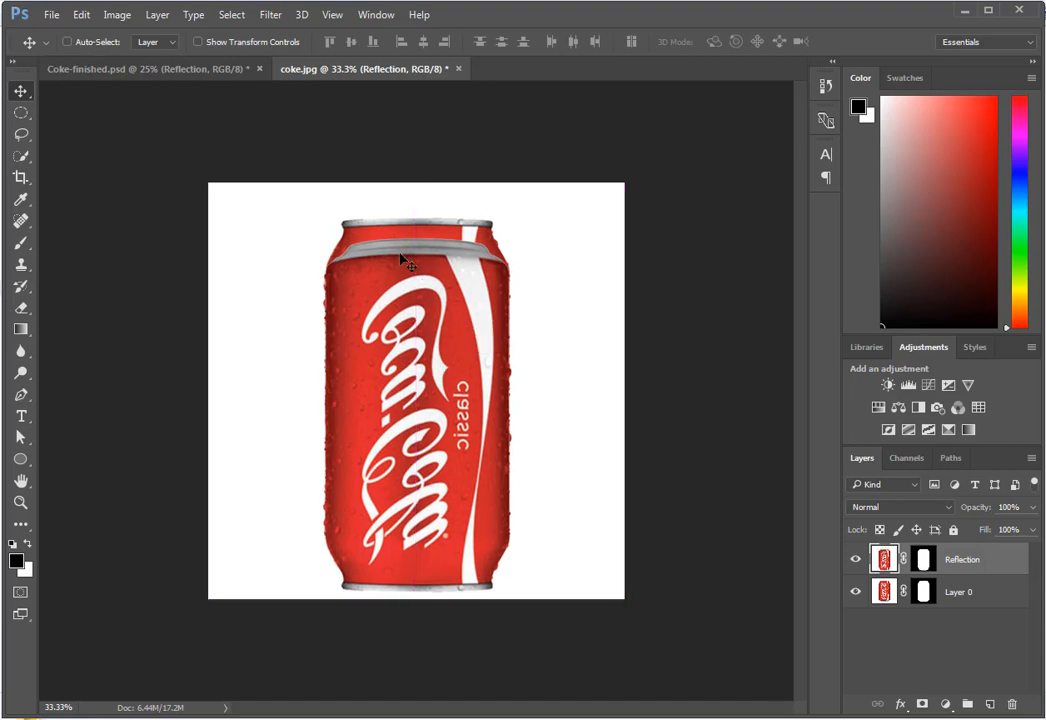
- Extend the canvas height by 1500 pixels below the image, using a relative size and a top-centre anchor
left_click(119, 16)
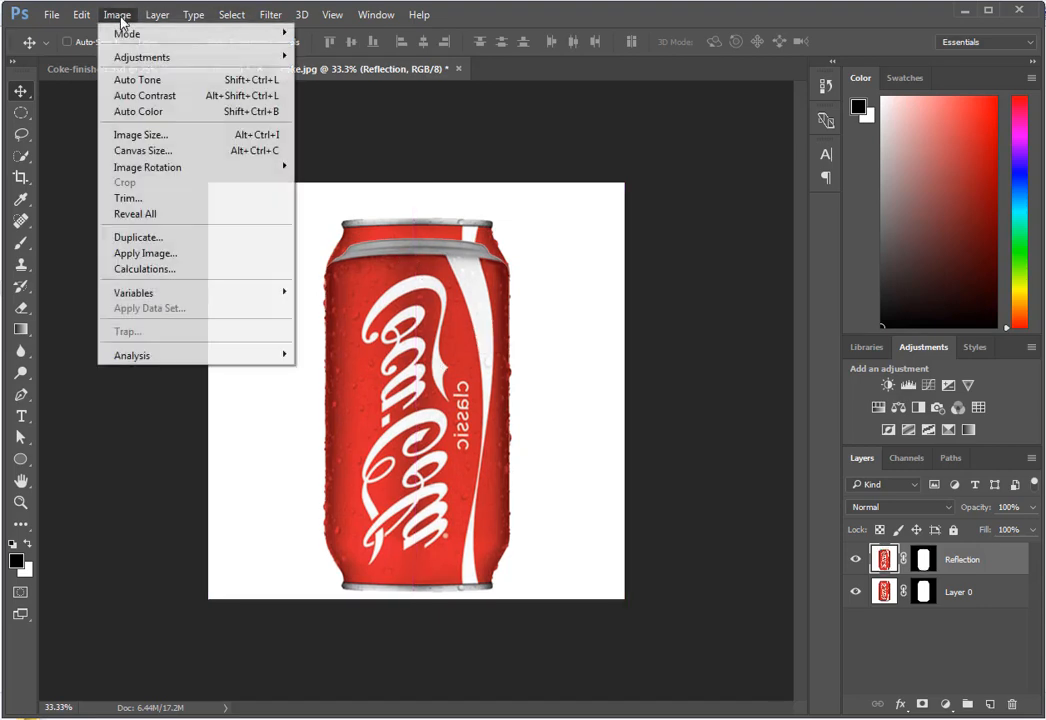
left_click(140, 151)
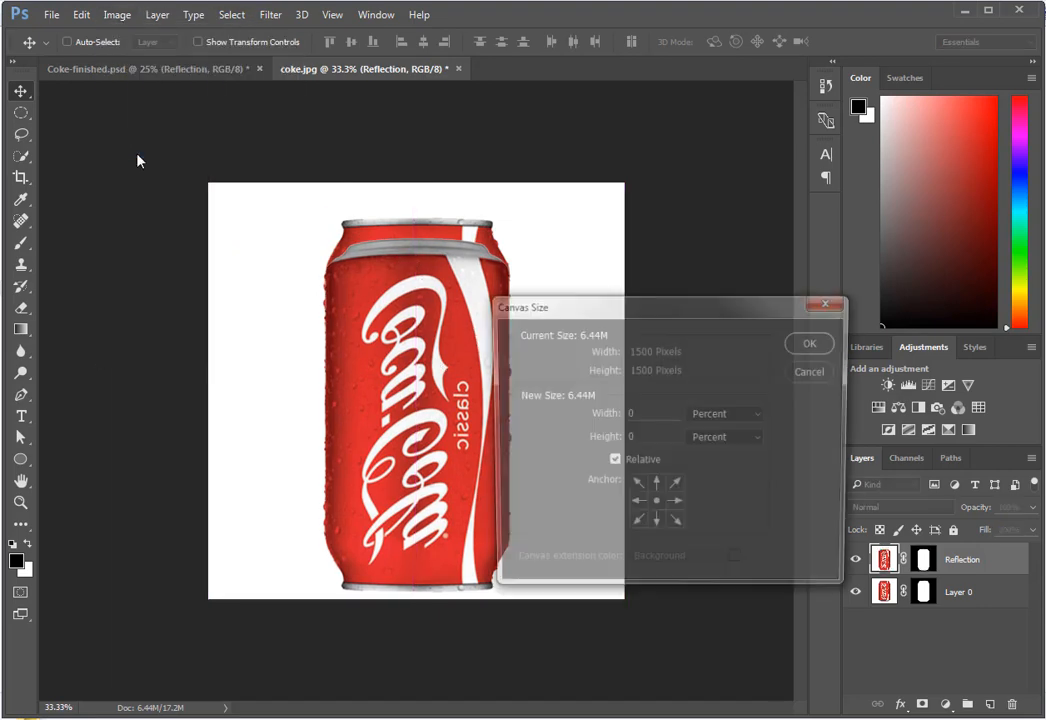
left_click_drag(608, 304, 438, 225)
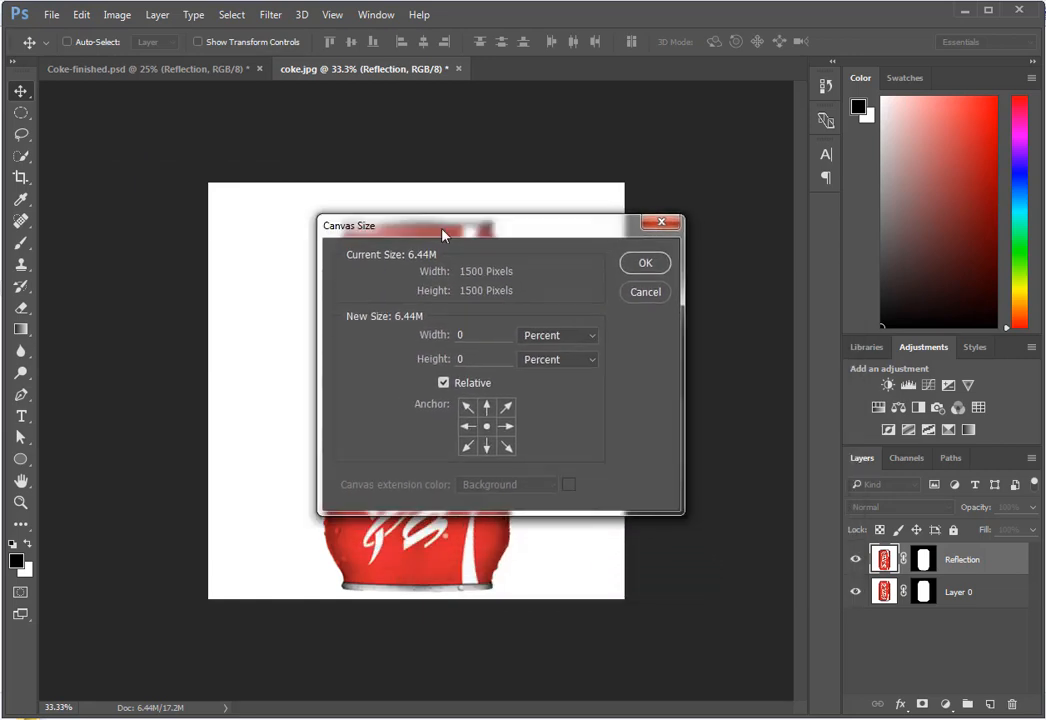
left_click(488, 408)
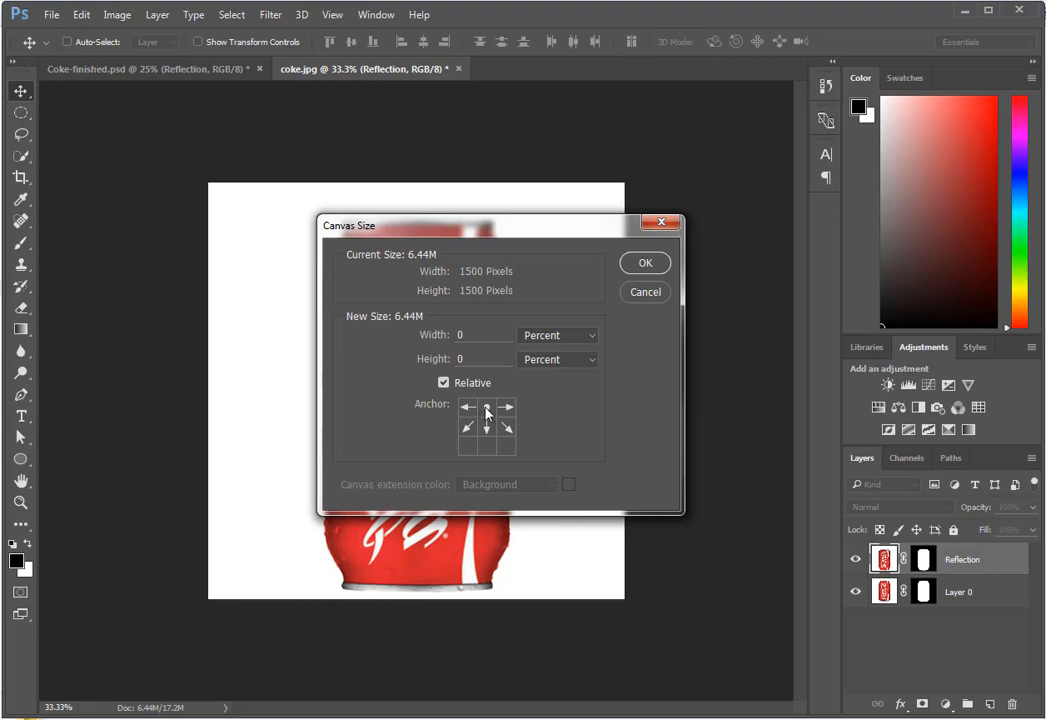
double_click(475, 358)
left_click(560, 361)
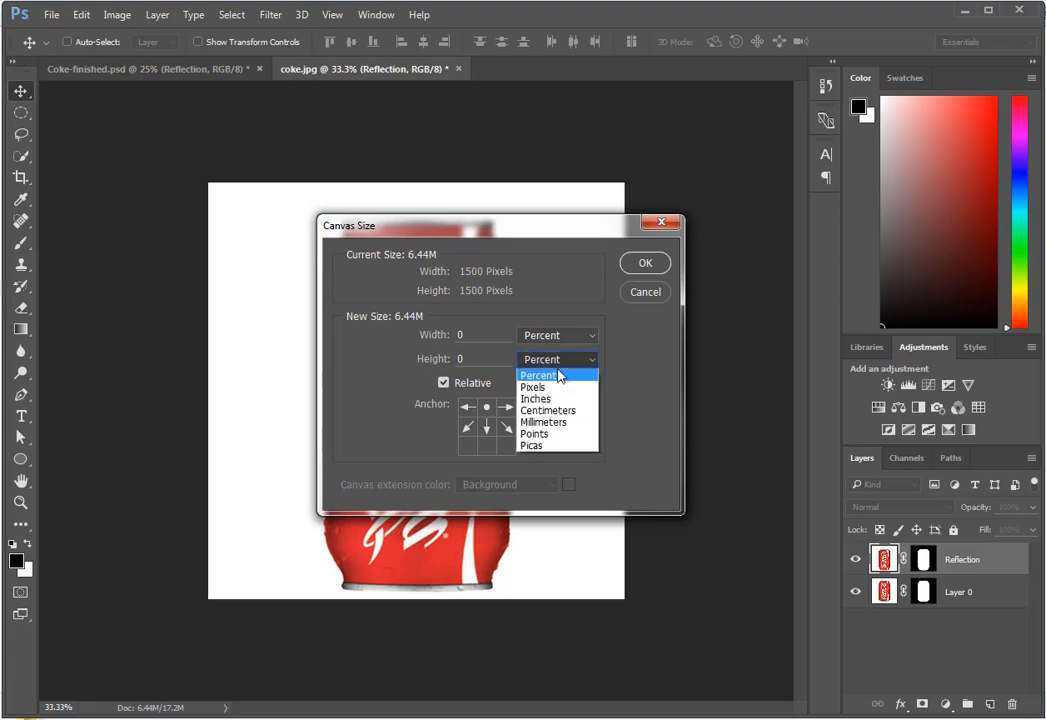
left_click(550, 387)
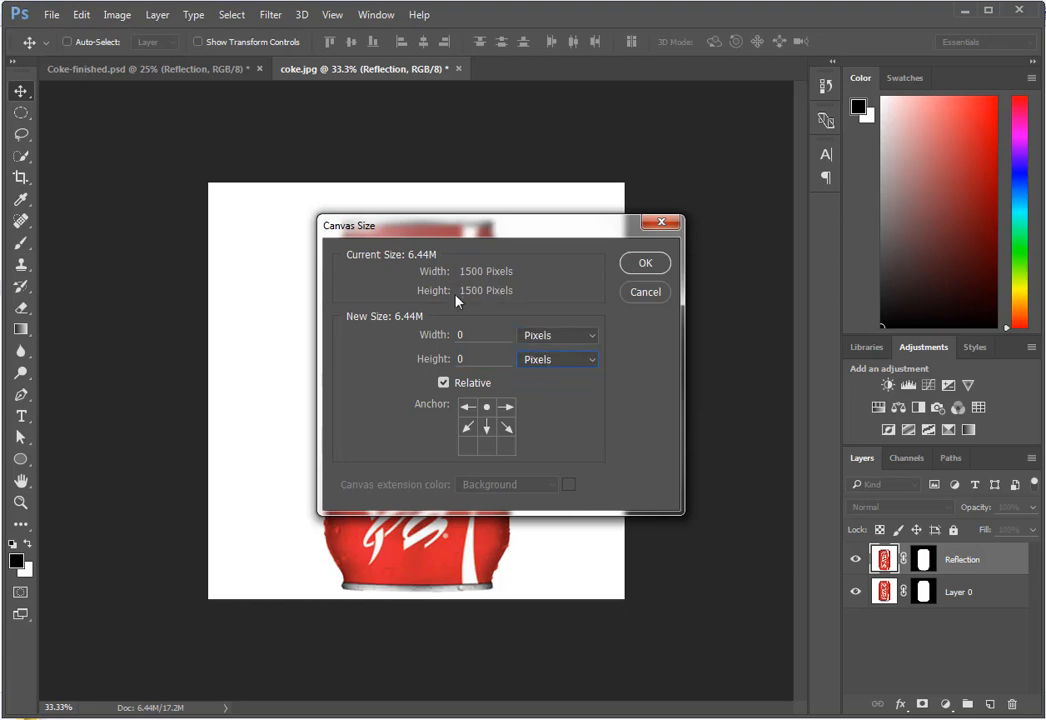
key("shift+Tab")
type("1500")
key("Tab")
left_click(642, 263)
- Move the flipped can straight down until it meets the base of the original can
scroll(690, 488, "up", 3)
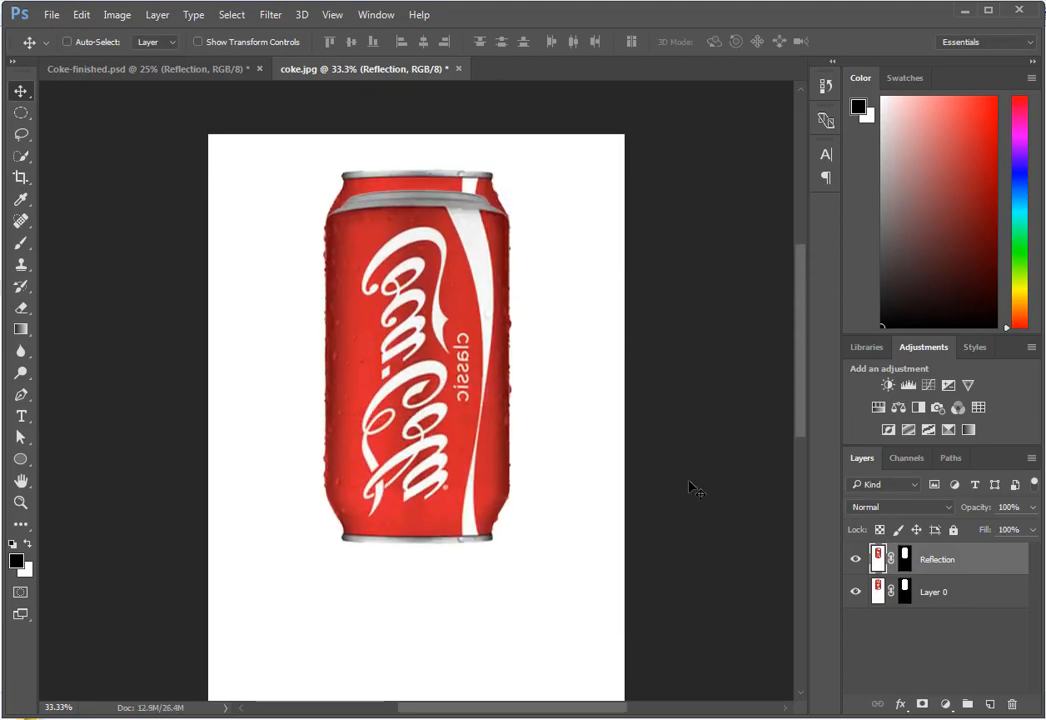
scroll(690, 488, "down", 1)
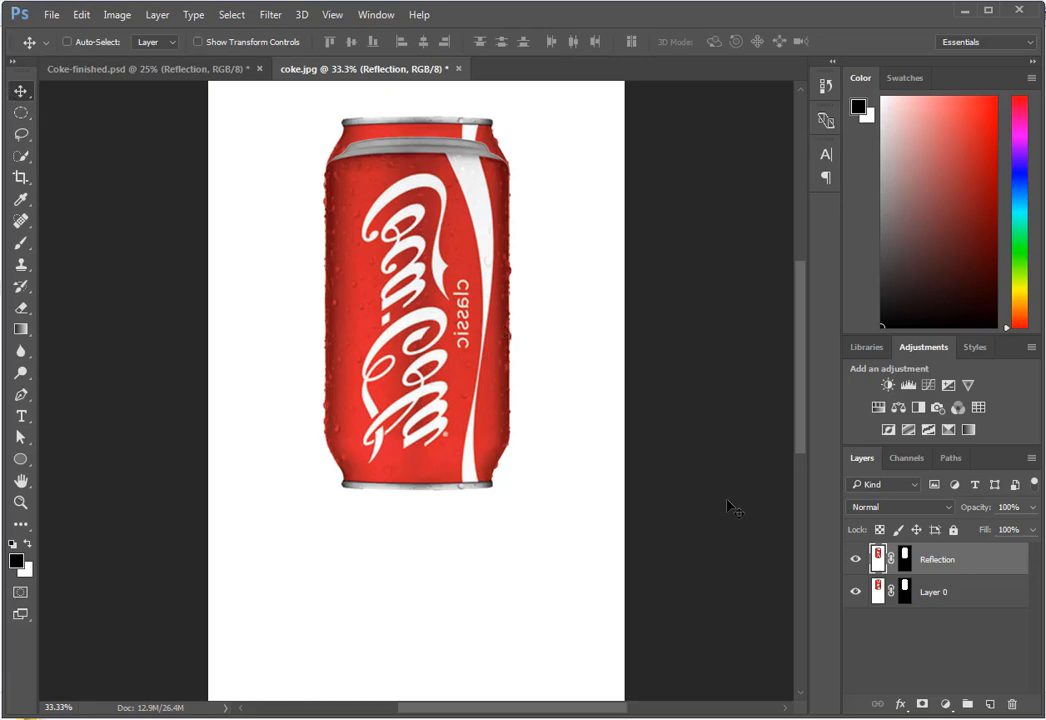
left_click_drag(397, 260, 397, 571)
scroll(685, 463, "down", 5)
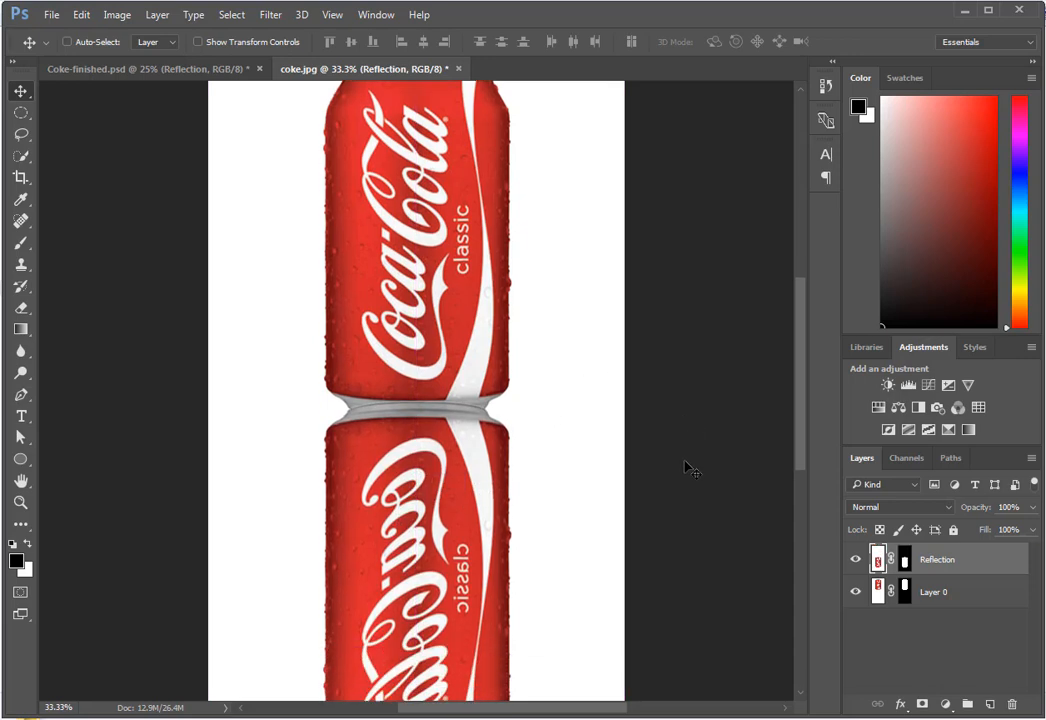
scroll(677, 508, "up", 5)
scroll(680, 515, "up", 1)
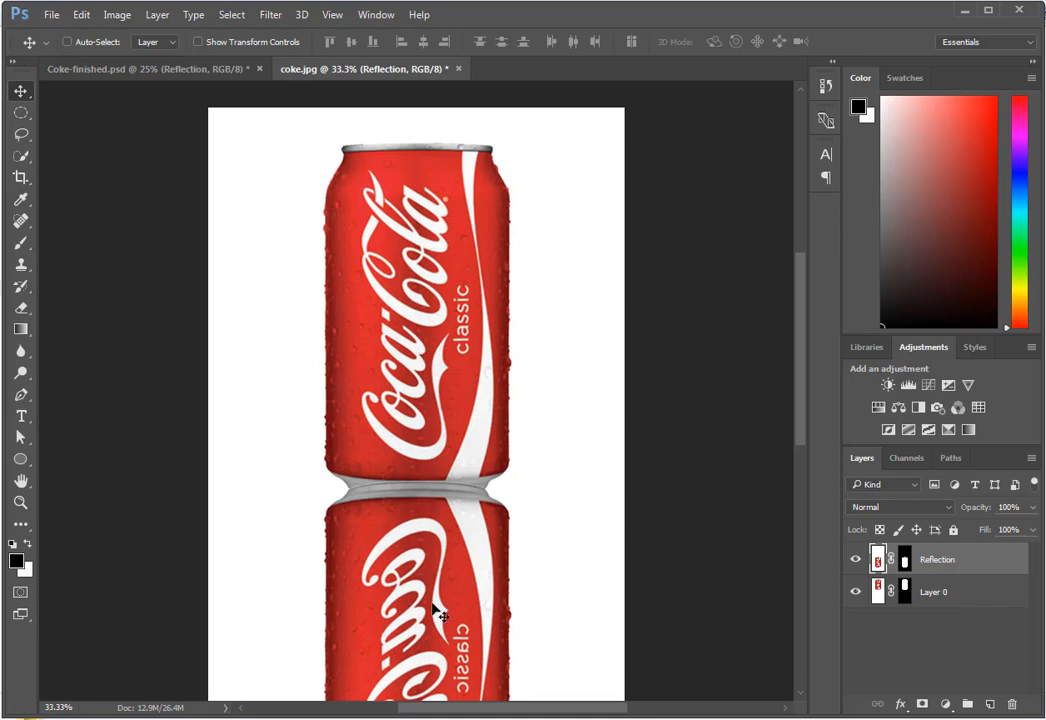
- Place the Reflection layer below Layer 0 in the layer stack
left_click_drag(981, 566, 957, 586)
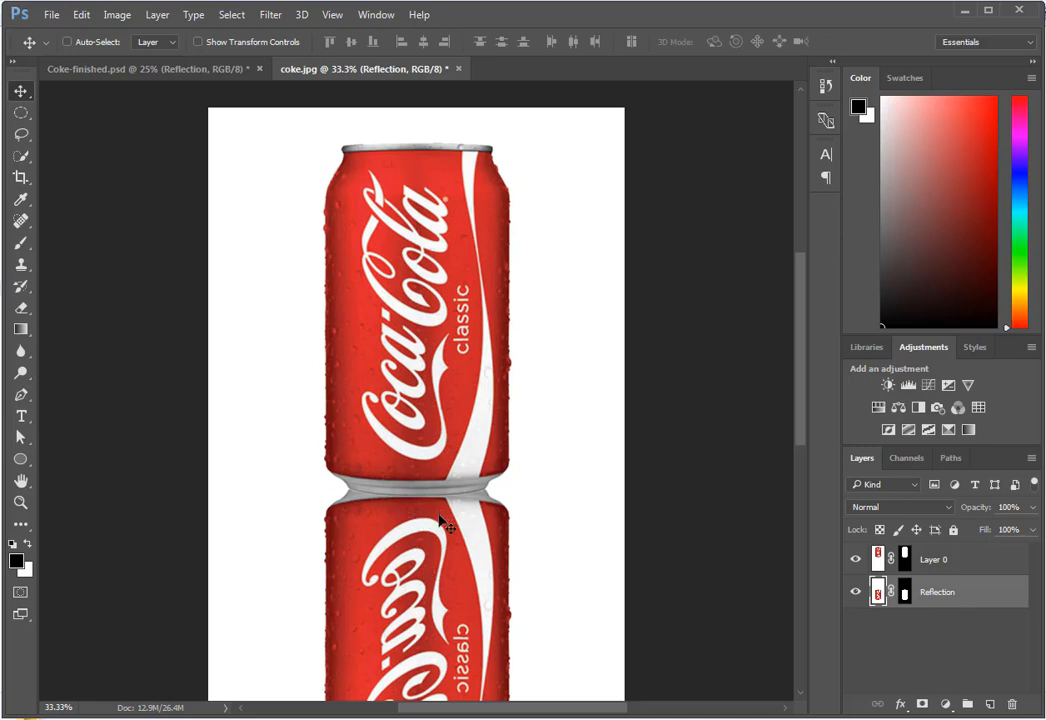
scroll(435, 455, "down", 2)
scroll(567, 549, "down", 4)
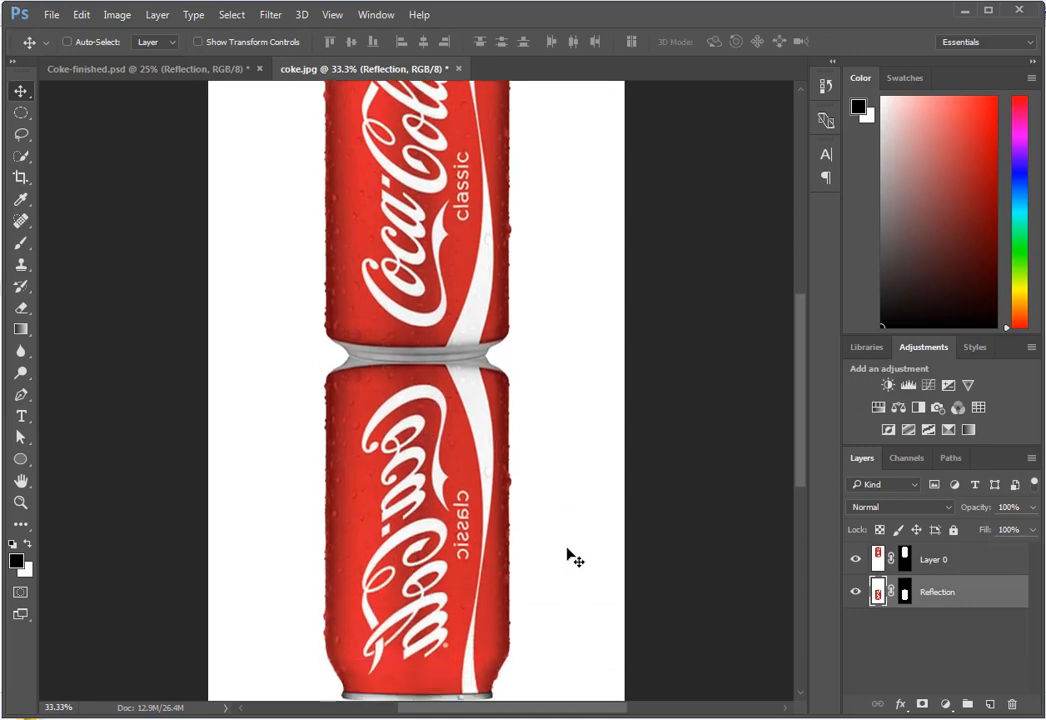
- Activate the Gradient tool with the Reflection layer selected and the whole flipped can in view
scroll(565, 540, "down", 3)
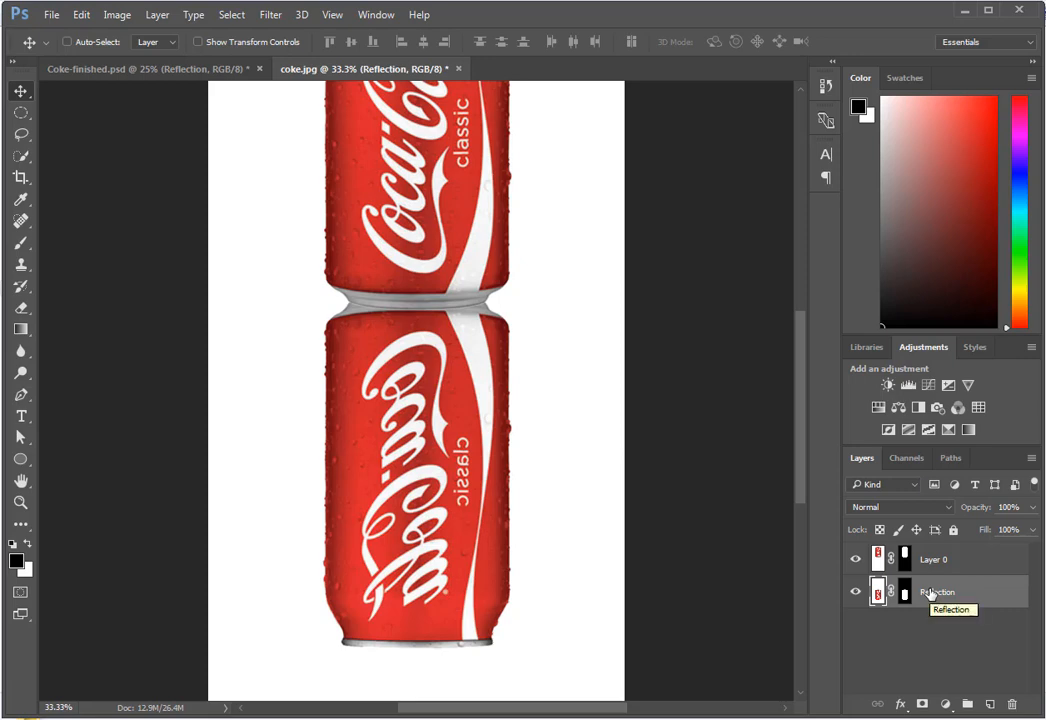
key("ctrl+minus")
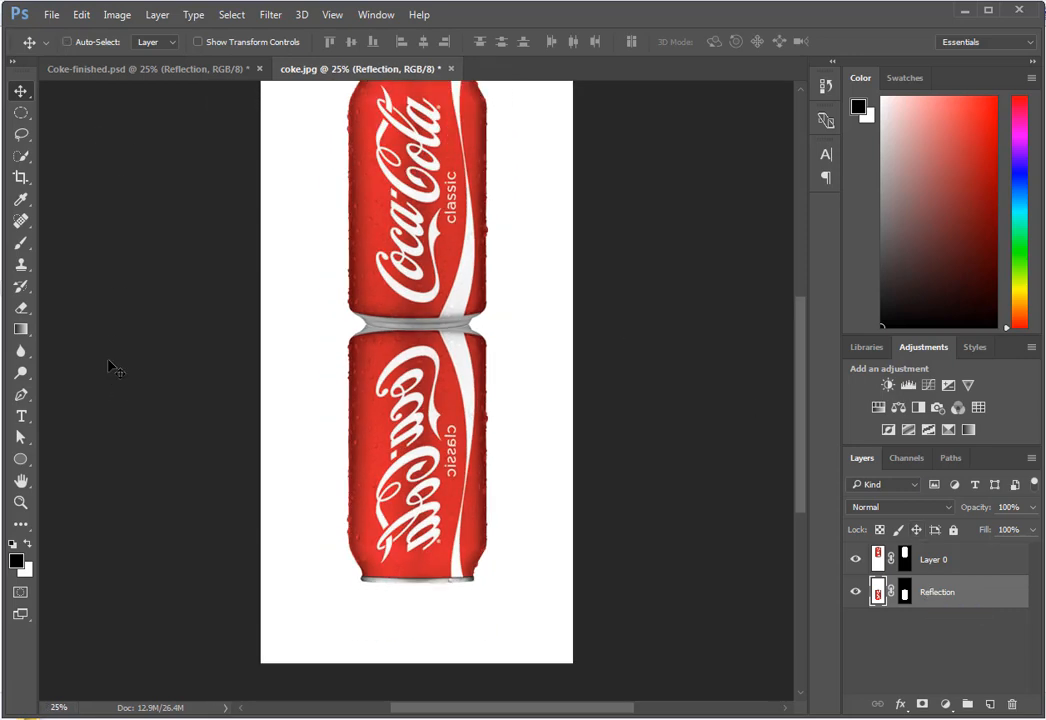
left_click(21, 331)
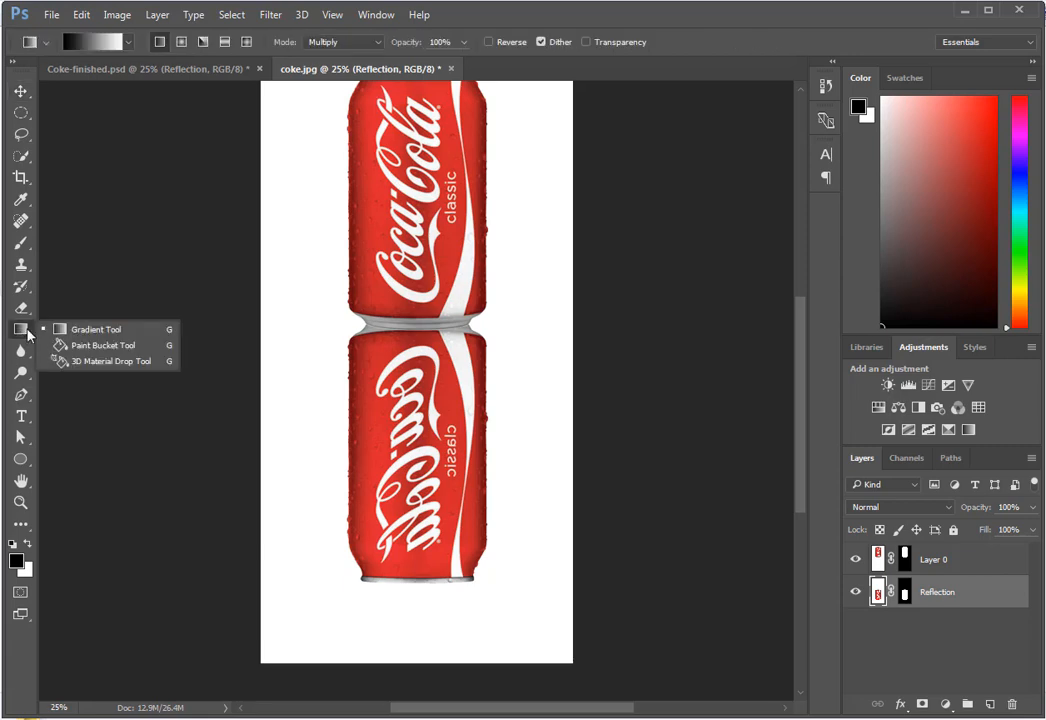
left_click(81, 330)
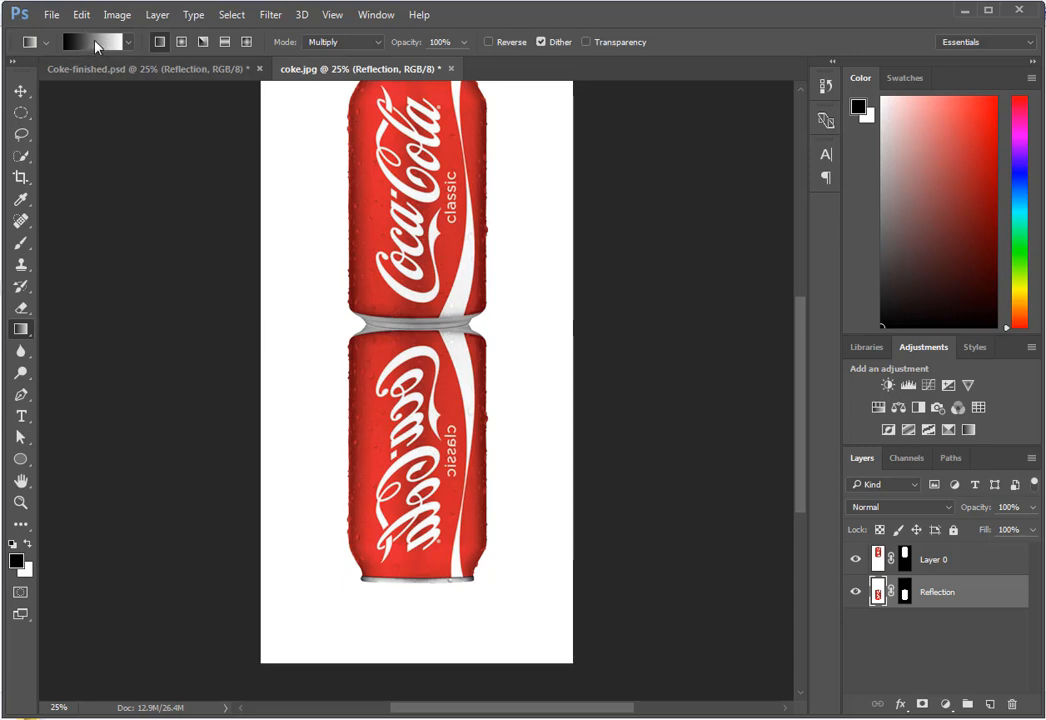
key("i")
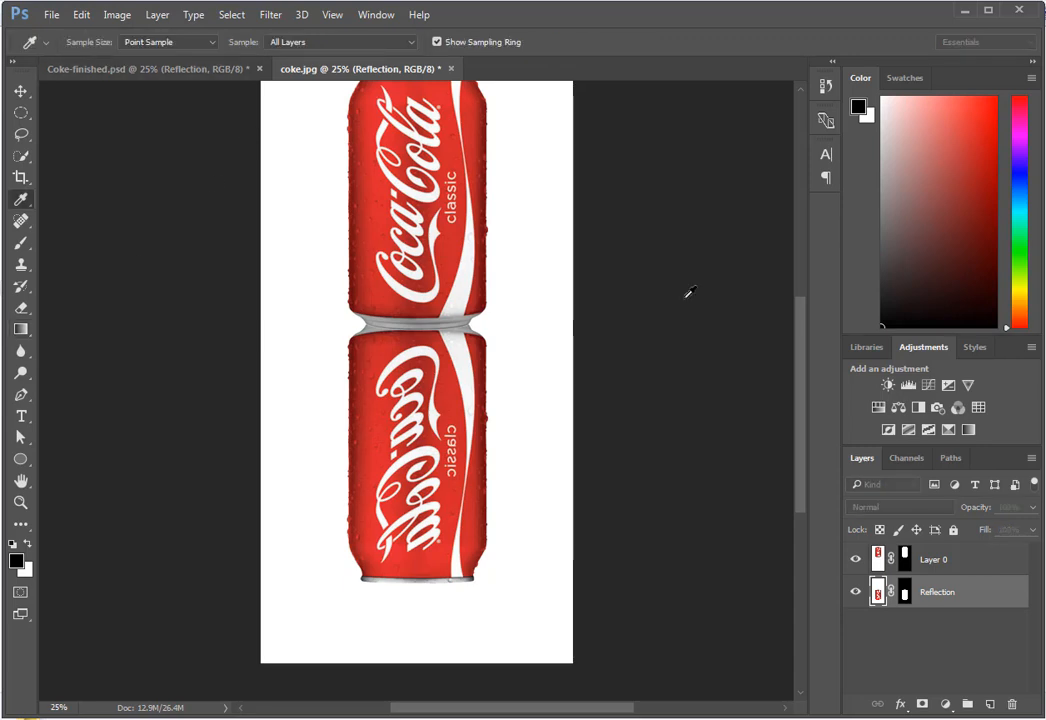
left_click_drag(689, 260, 350, 205)
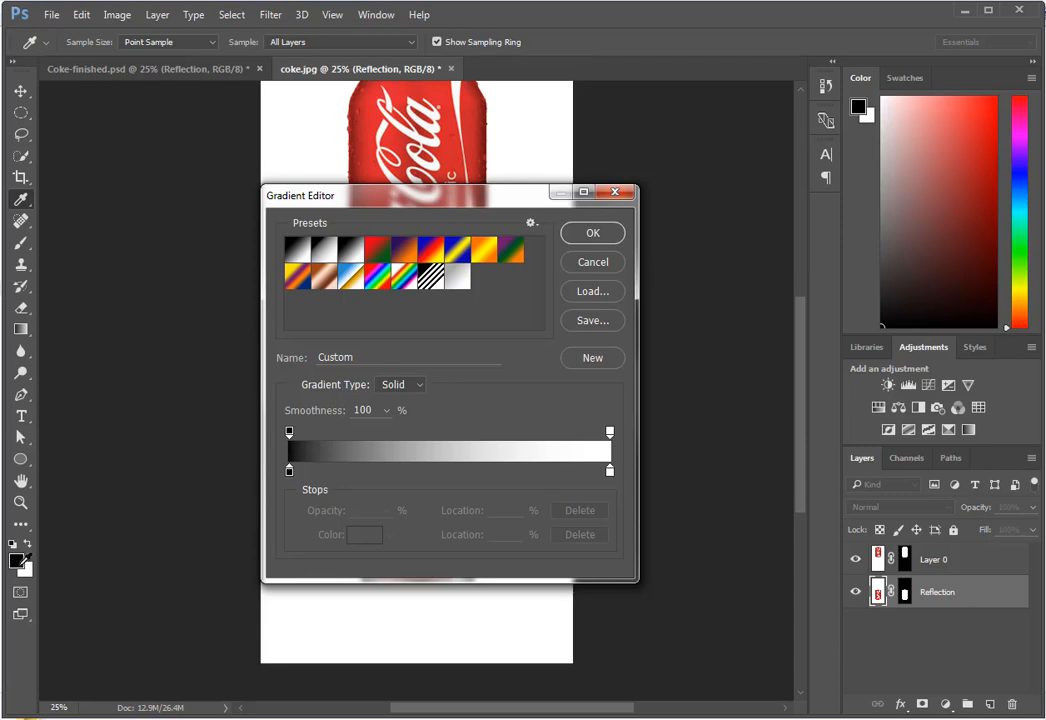
left_click(594, 263)
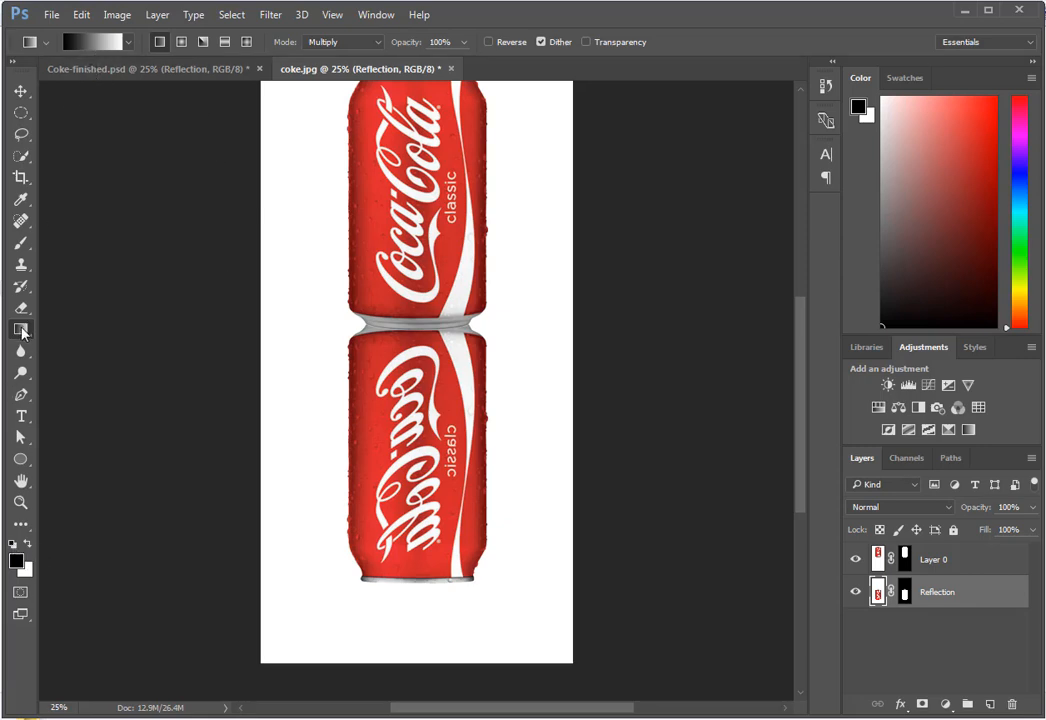
- Load the Foreground to Transparent preset as the active gradient
left_click(100, 43)
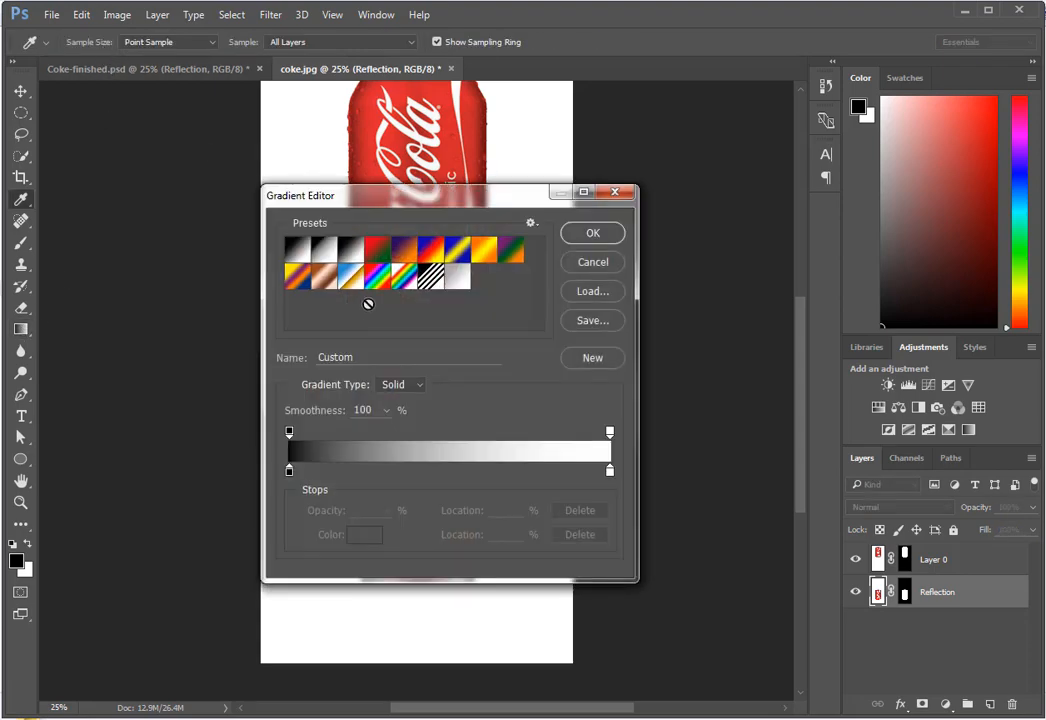
left_click(325, 251)
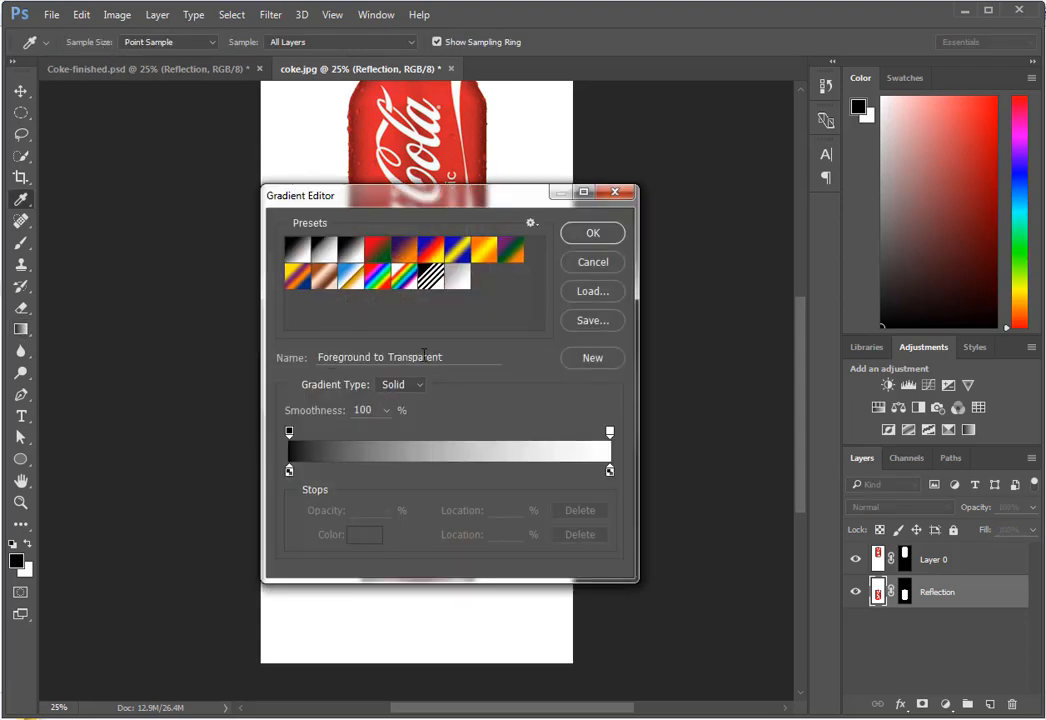
left_click(592, 234)
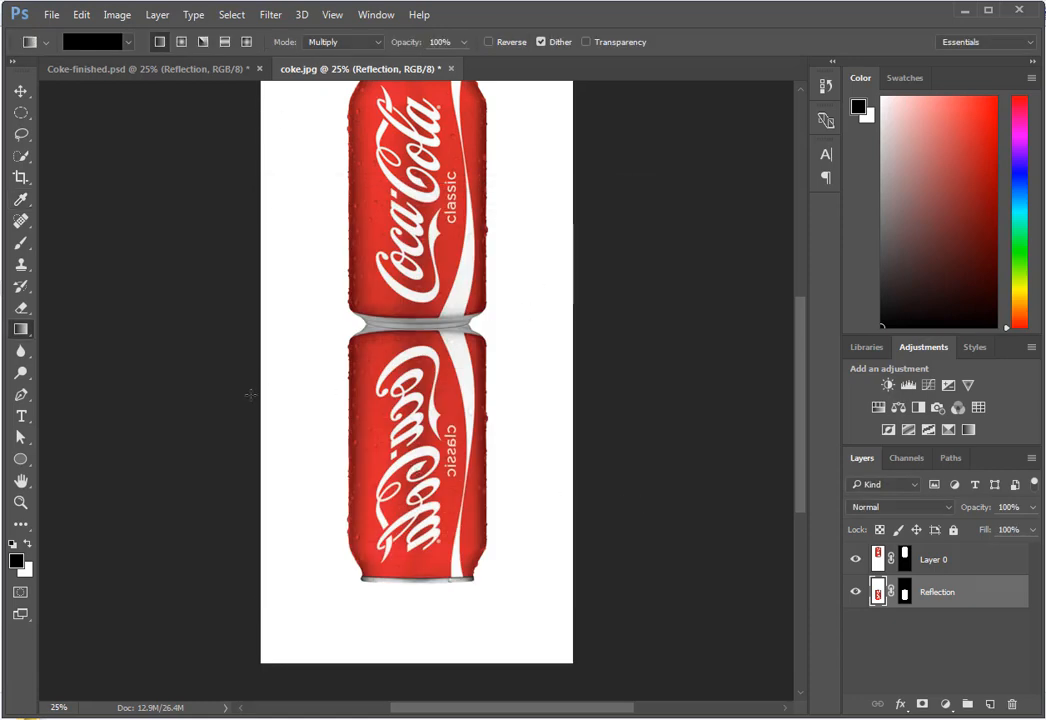
- Change the gradient's end colour stop at location 100% to white (ffffff), and target the Reflection layer's mask for editing
left_click(90, 42)
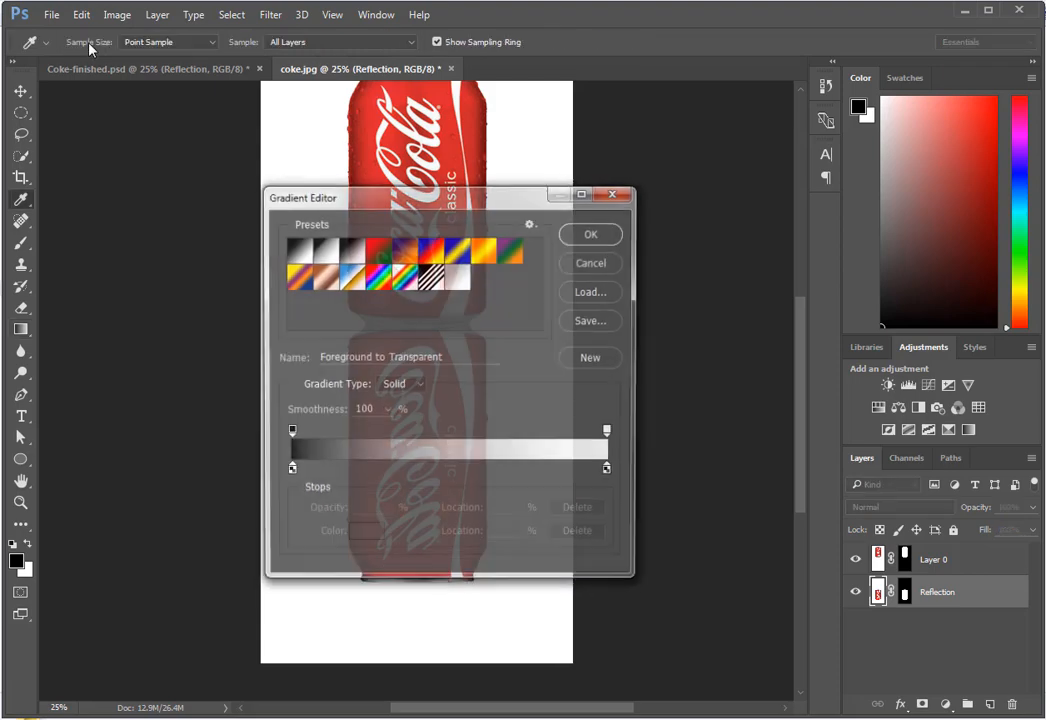
left_click(290, 472)
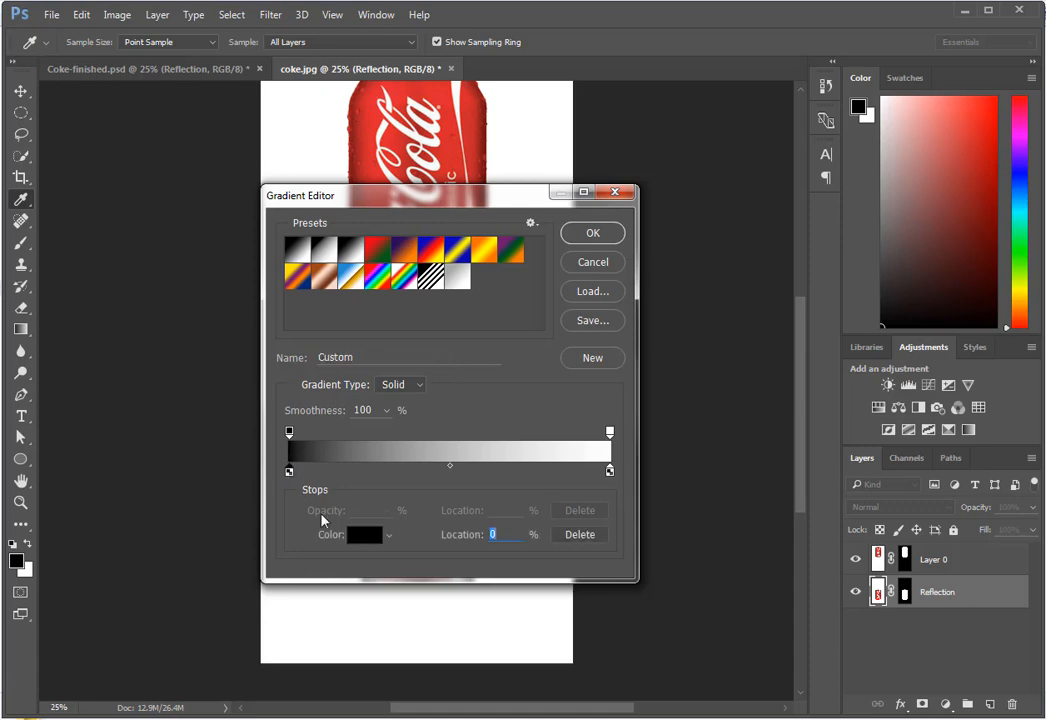
left_click(610, 472)
left_click(290, 433)
left_click(289, 472)
left_click(610, 472)
left_click(363, 534)
type("ffffff")
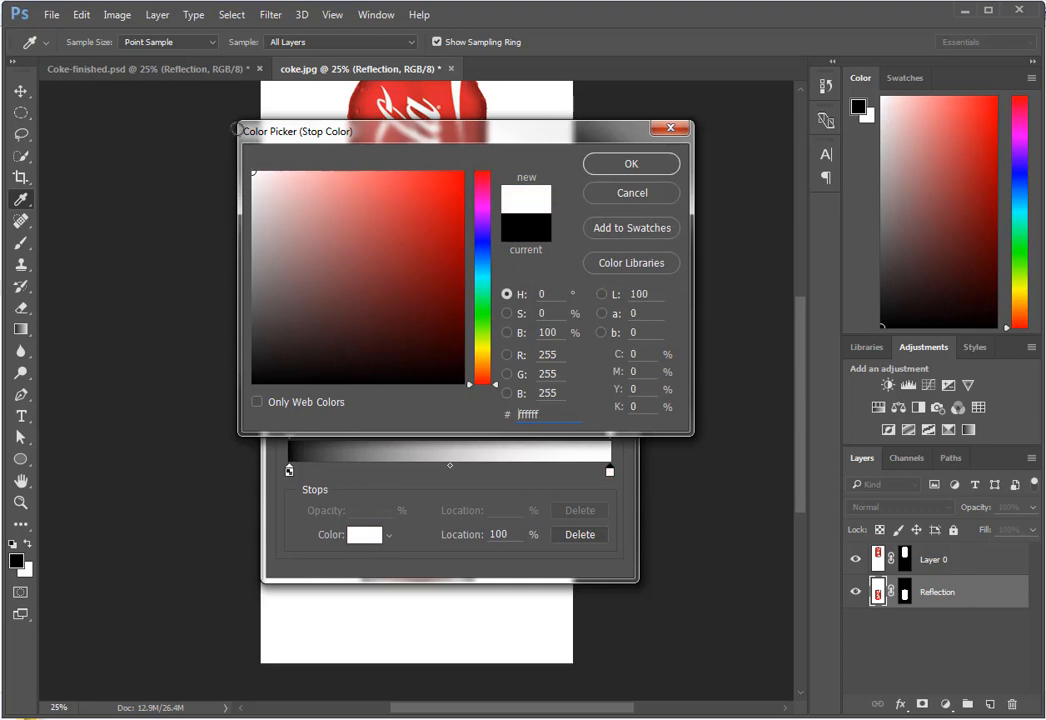
left_click(629, 163)
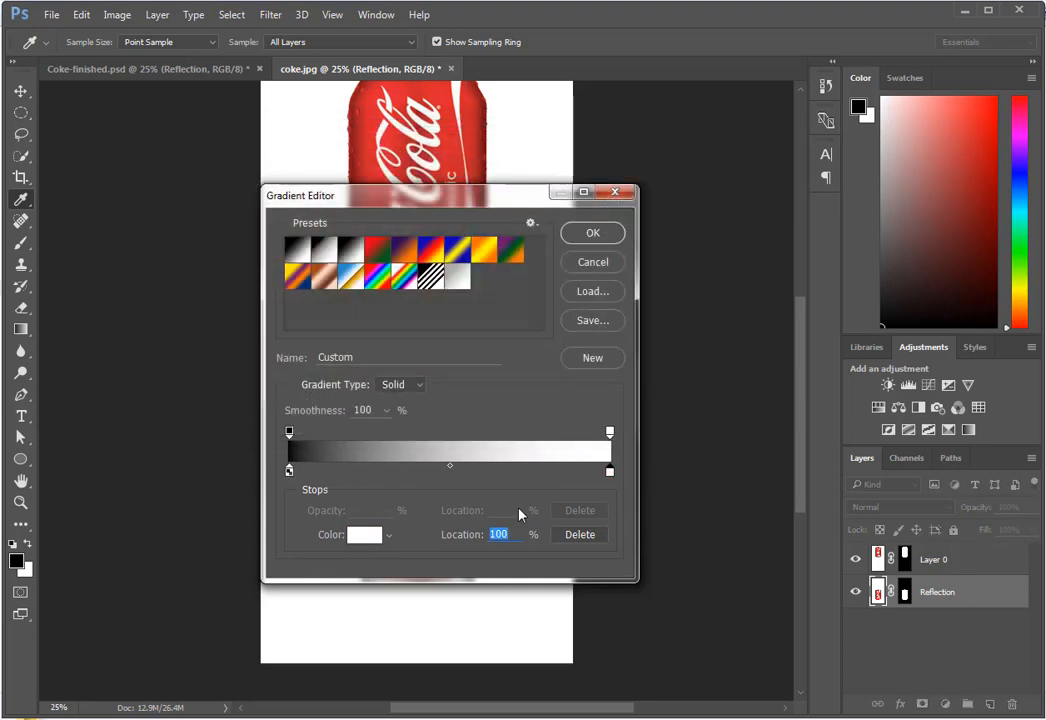
left_click(594, 232)
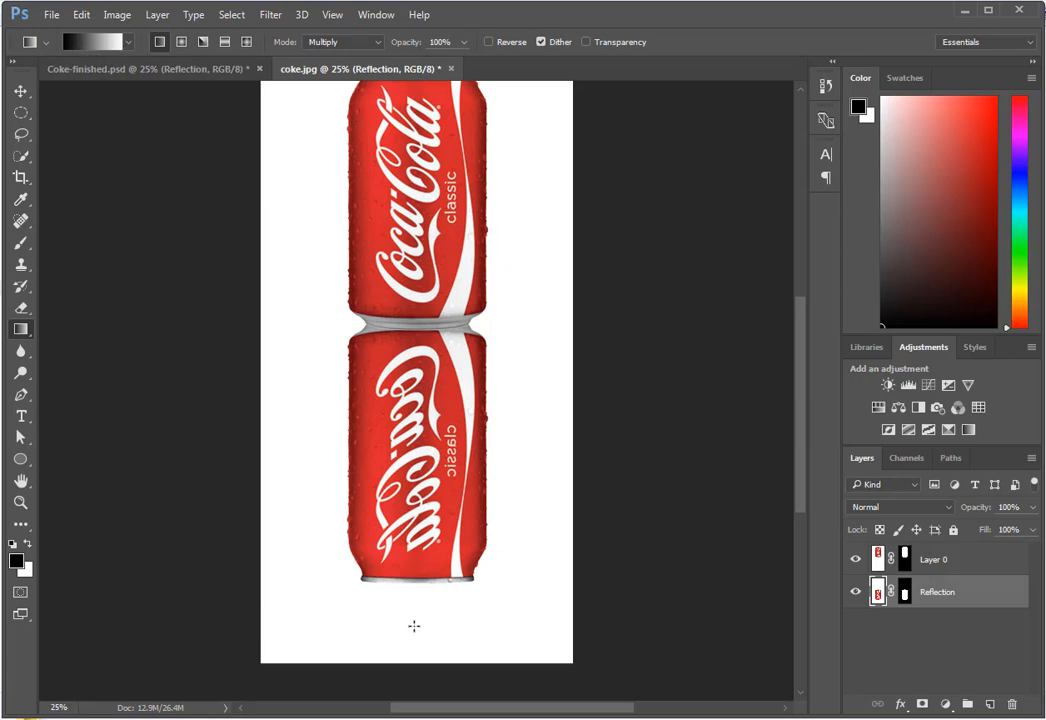
left_click(905, 593)
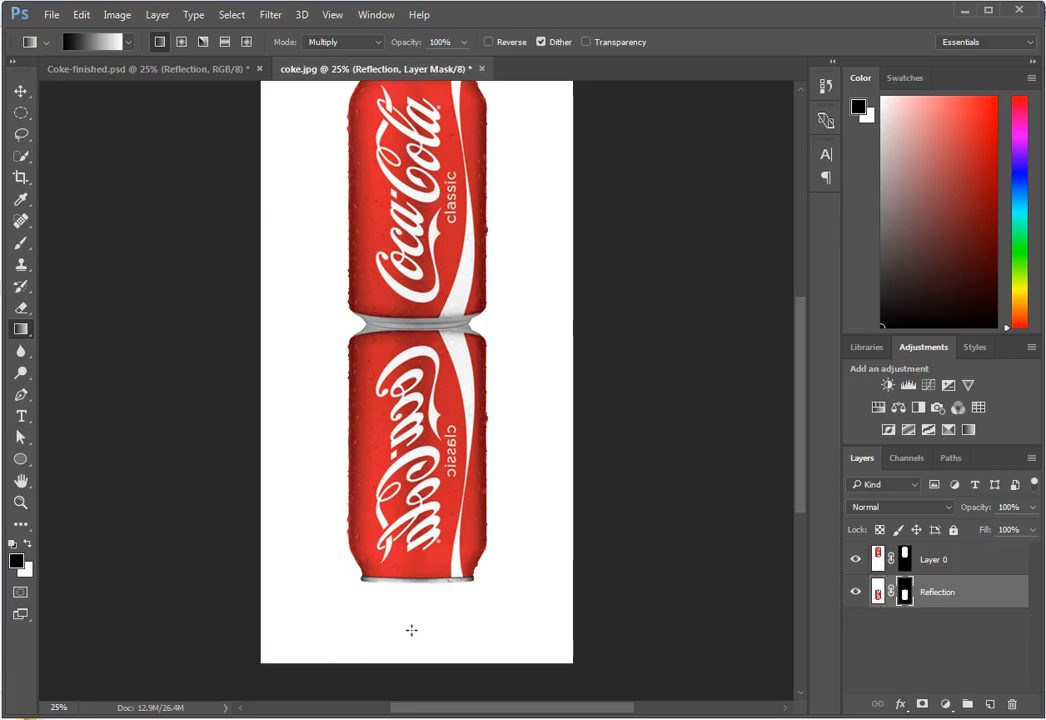
- Try fading the flipped can with two upward gradients of different lengths on the Reflection layer's mask, undoing each one
left_click_drag(411, 631, 420, 248)
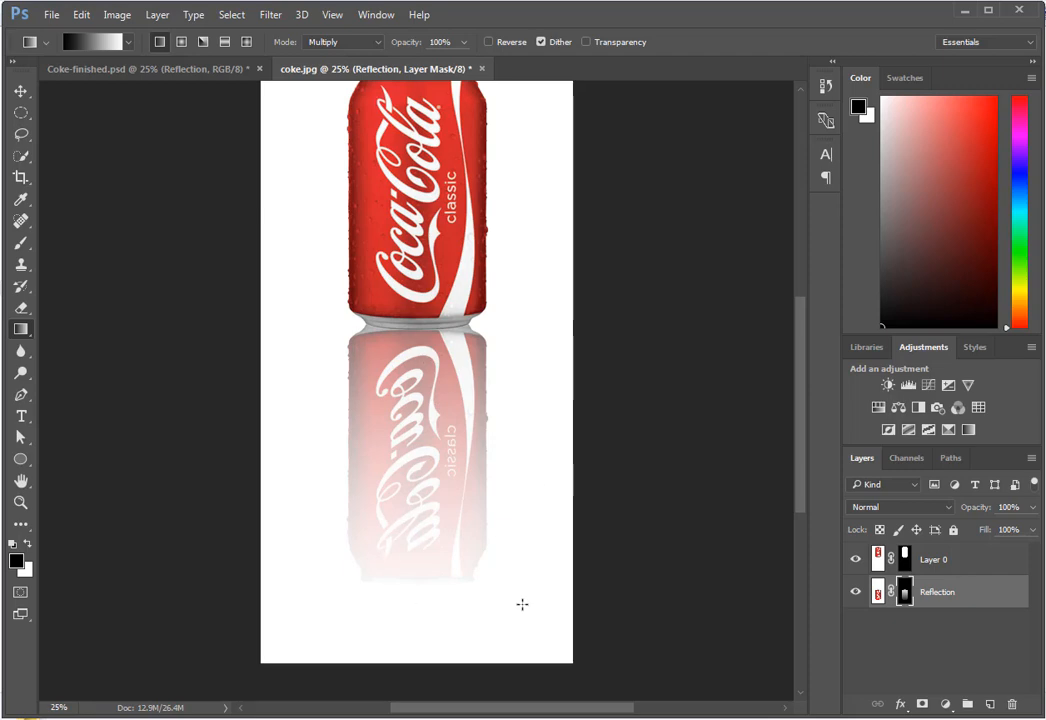
key("ctrl+z")
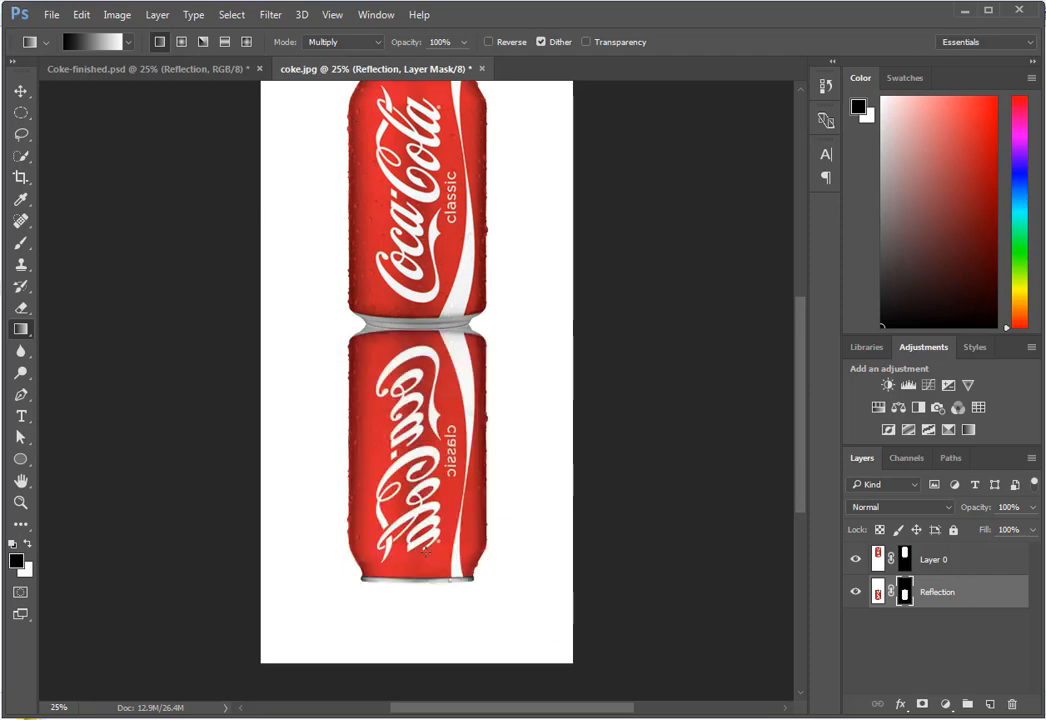
left_click_drag(411, 640, 413, 340)
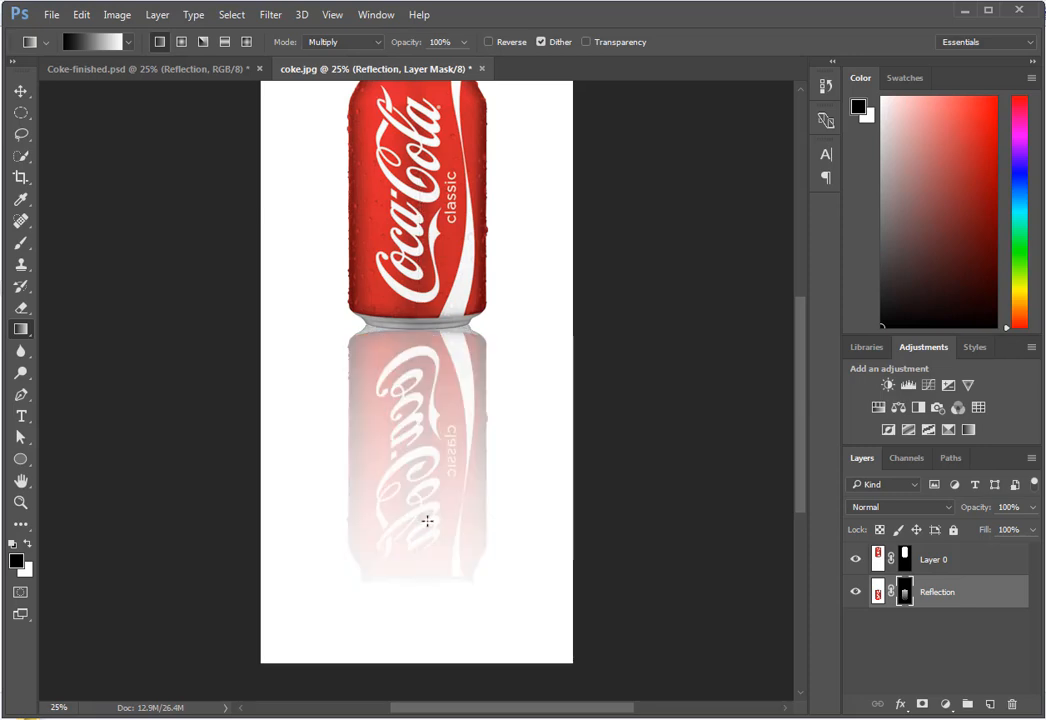
key("ctrl+z")
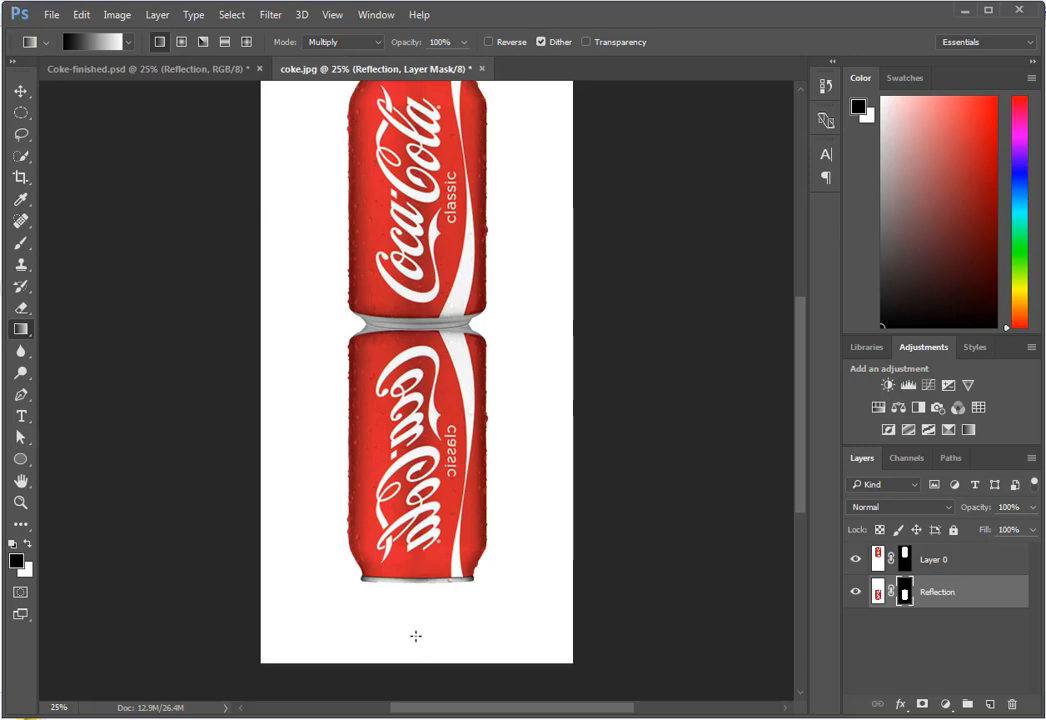
- Fade the flipped can with a straight vertical gradient on its mask, from near the canvas's bottom edge up to the original can's lower part
left_click_drag(410, 648, 410, 275)
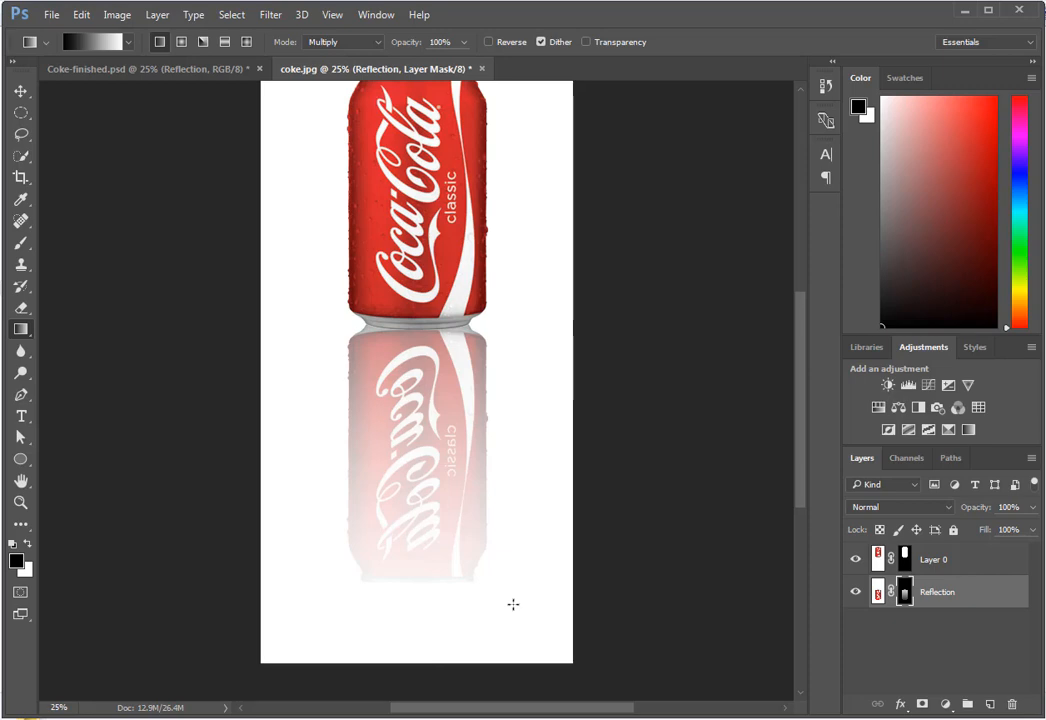
scroll(505, 600, "up", 3)
scroll(511, 604, "down", 1)
scroll(513, 604, "down", 1)
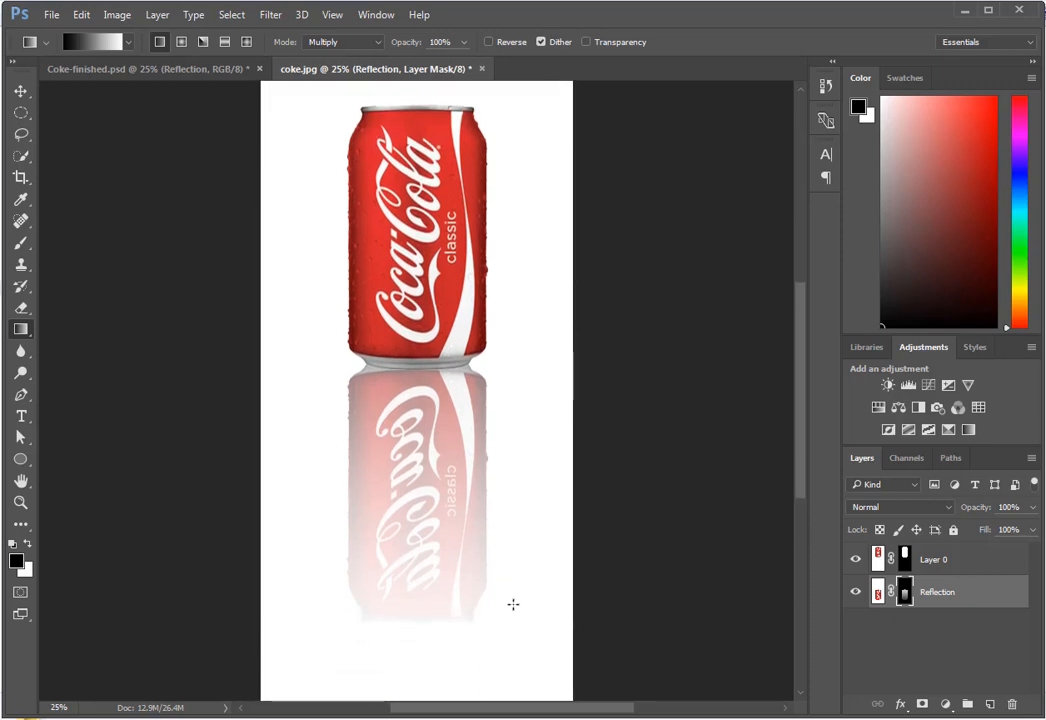
scroll(513, 604, "down", 1)
scroll(513, 604, "up", 3)
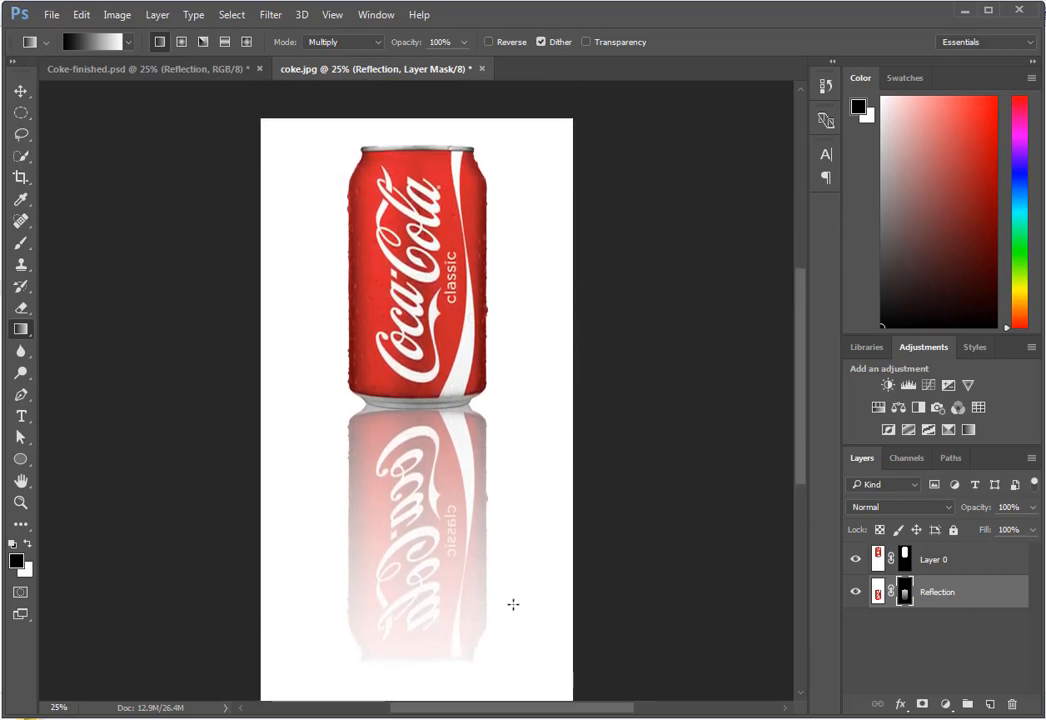
- Crop a thin strip of empty white space off the bottom edge of the canvas
left_click(22, 178)
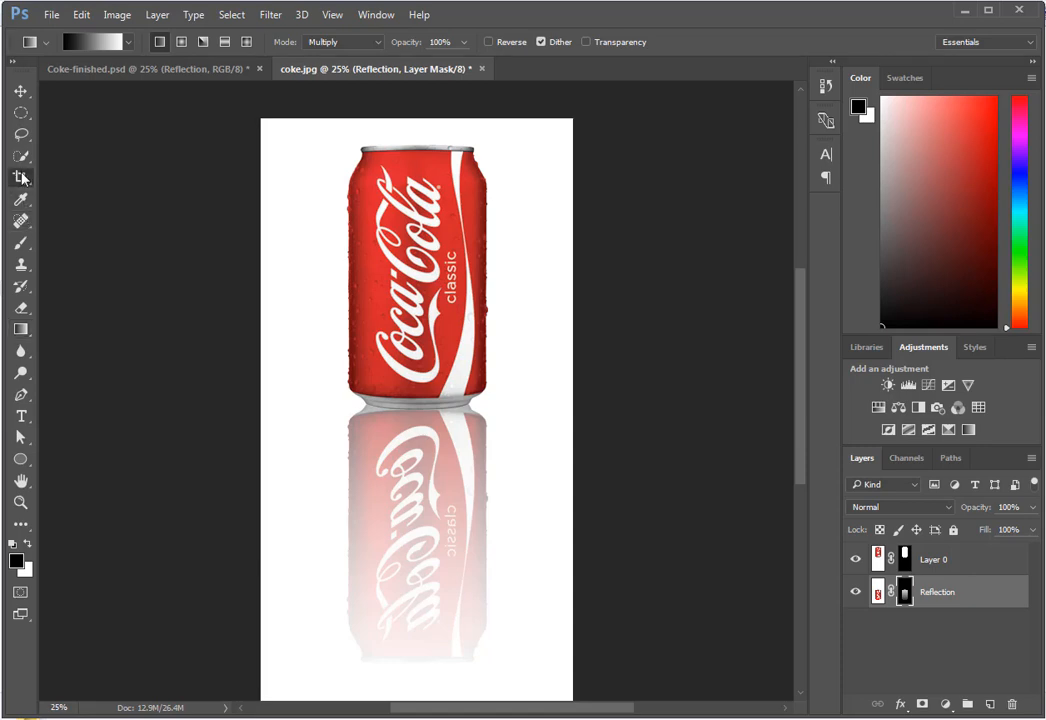
scroll(490, 448, "down", 3)
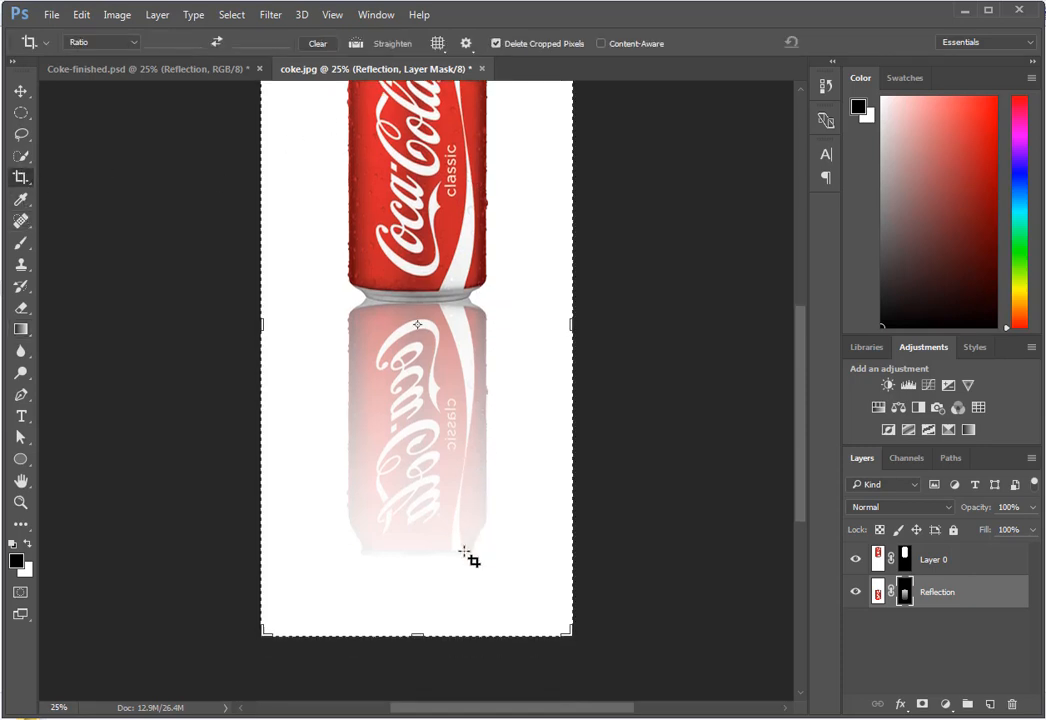
left_click_drag(417, 634, 418, 616)
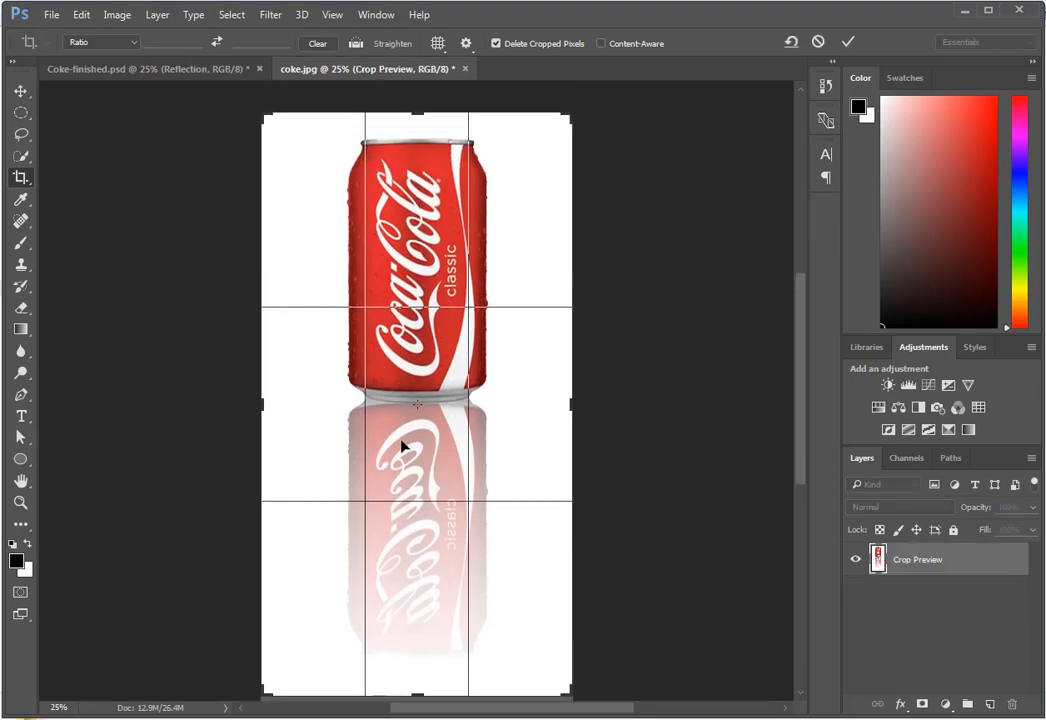
left_click(848, 43)
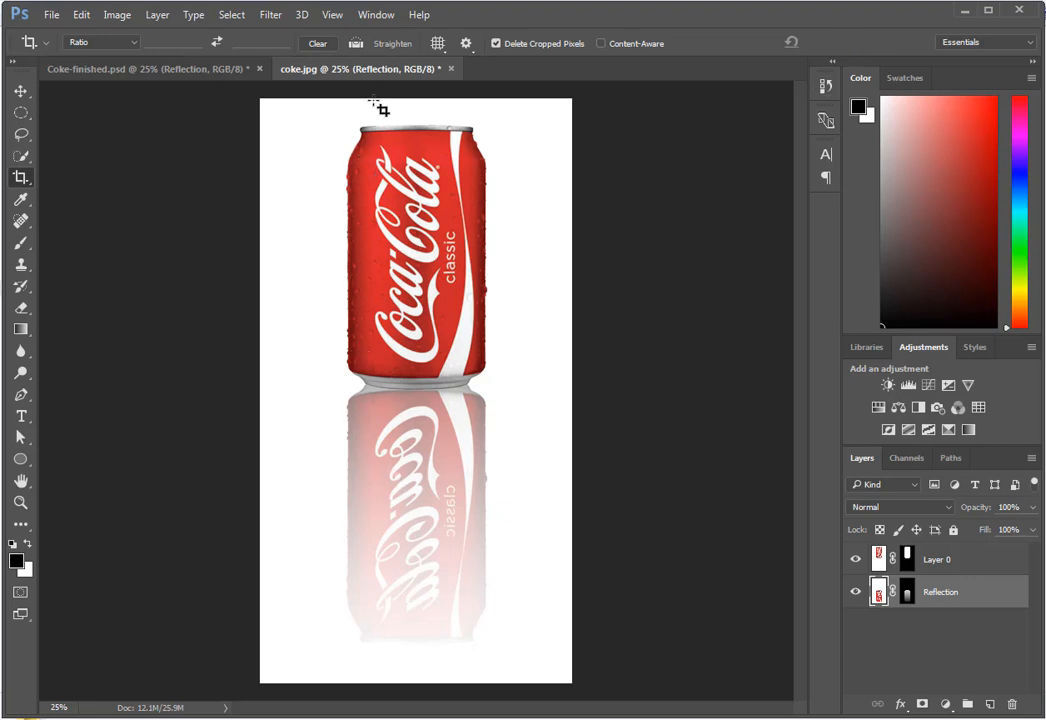
- Show the finished example document, Coke-finished.psd, to examine its text and layer arrangement
left_click(128, 68)
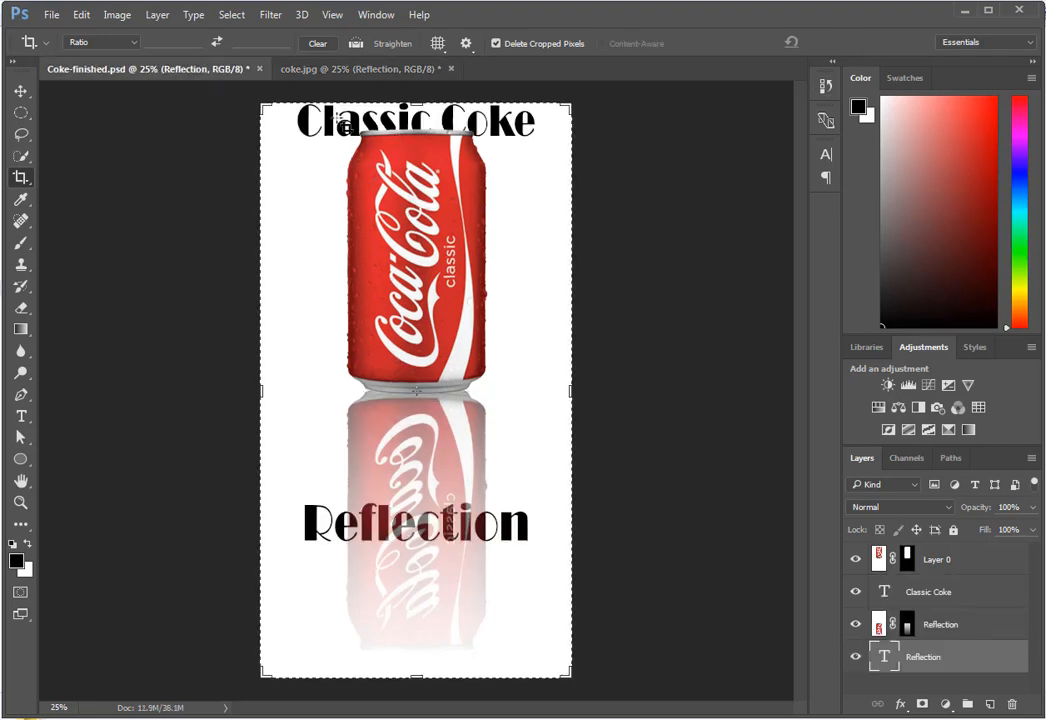